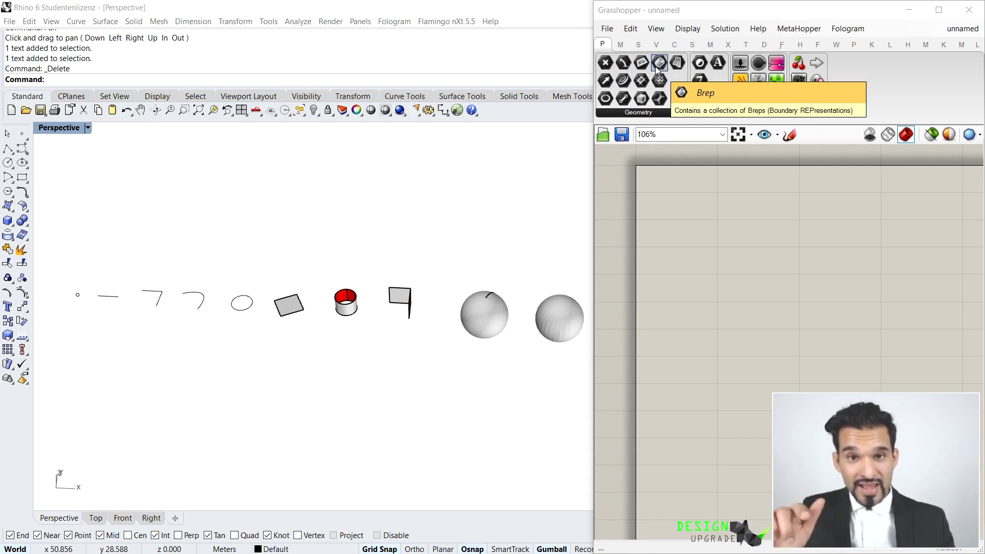
mouse_move(606, 48)
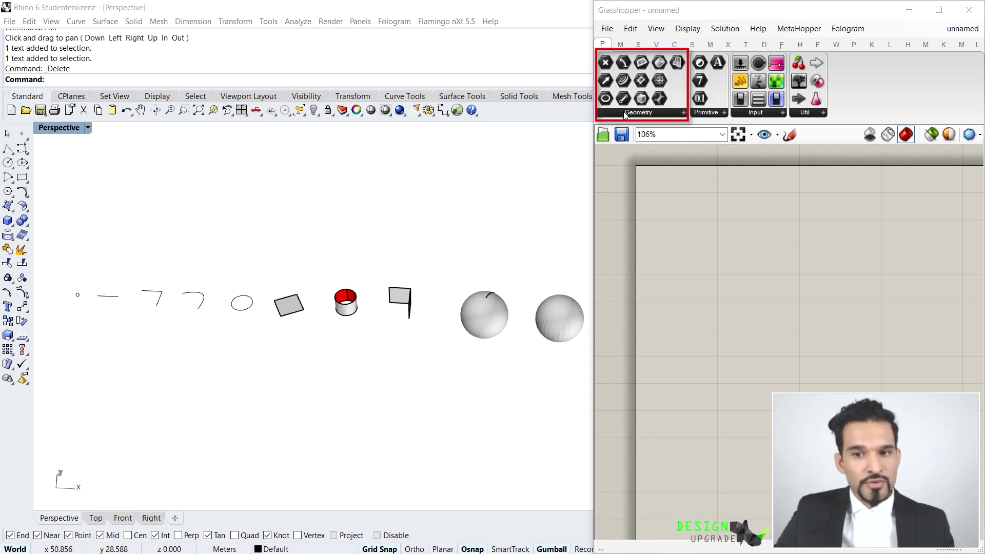
mouse_move(708, 114)
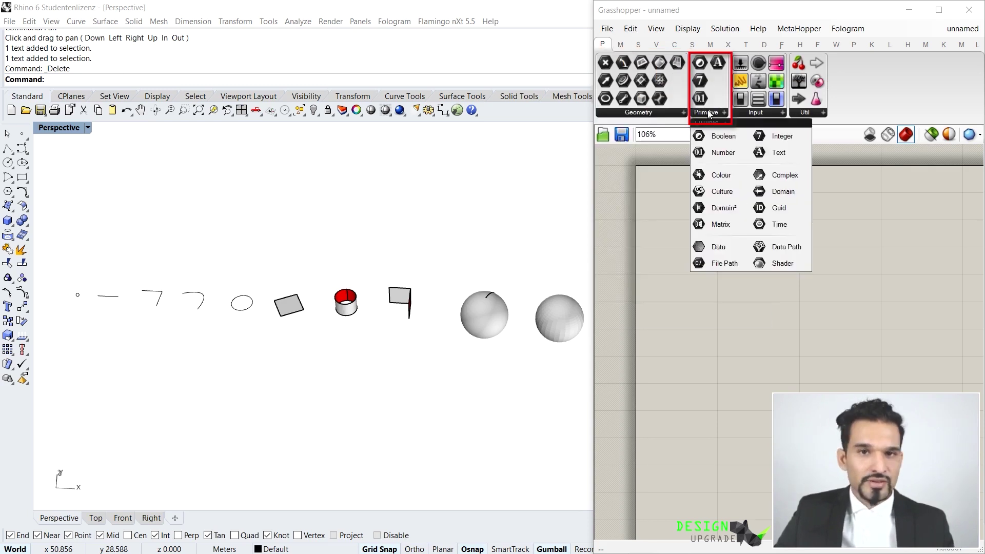
mouse_move(643, 117)
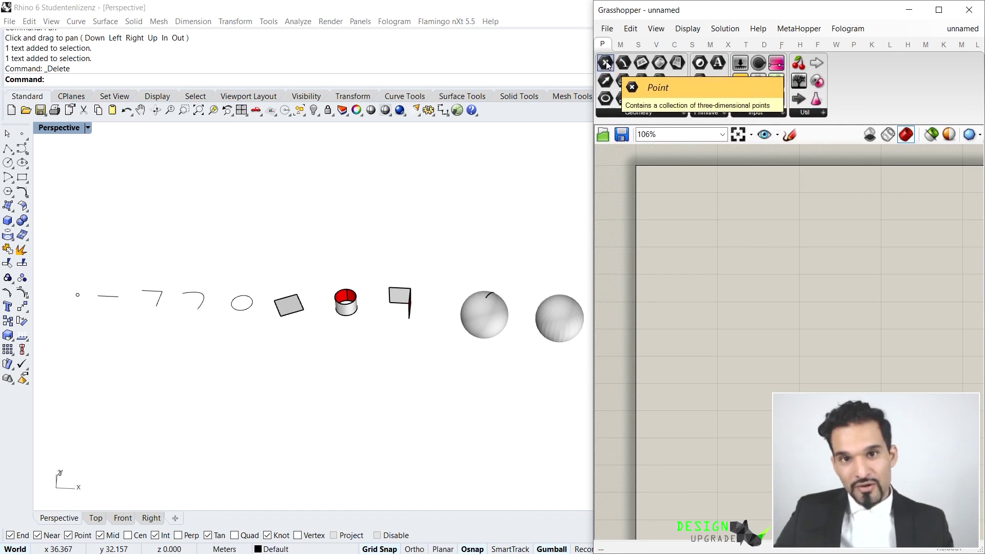
Add a Point geometry parameter to the upper part of the empty Grasshopper canvas
left_click(688, 216)
double_click(718, 237)
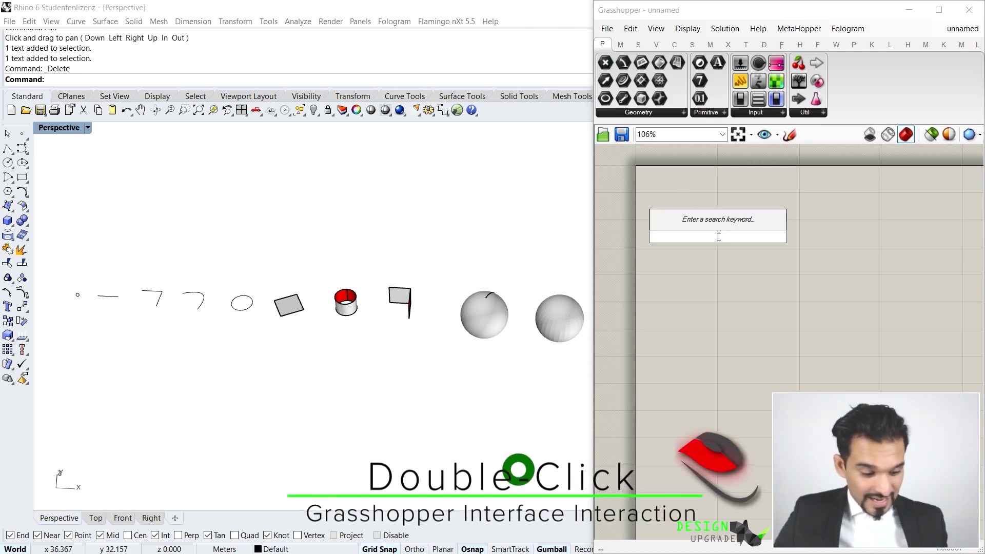
type("poiu")
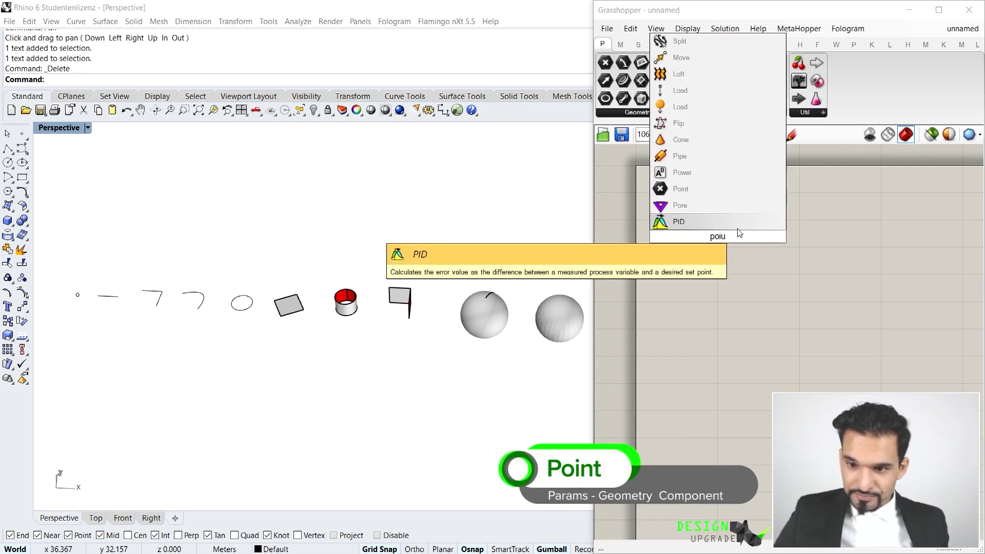
key("BackSpace")
type("nt")
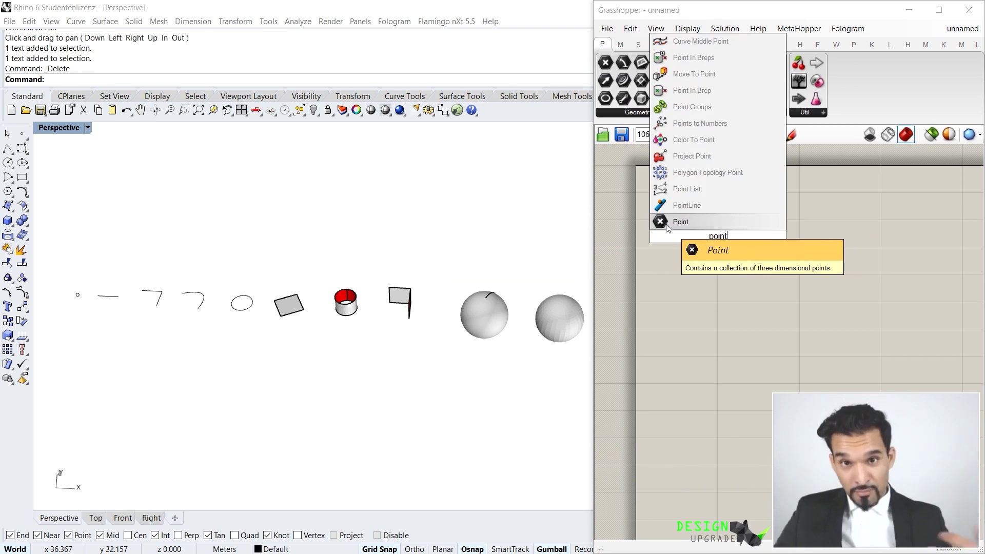
left_click(667, 224)
left_click_drag(705, 239, 676, 212)
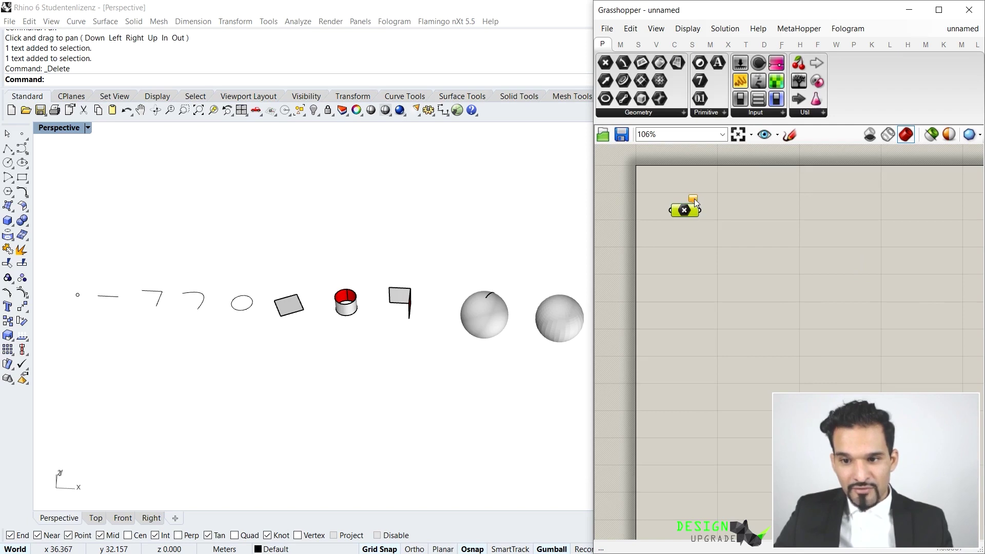
Reference the existing point at the start of the row of Rhino objects in the Point parameter, using Set one Point
scroll(695, 203, "up", 4)
mouse_move(696, 204)
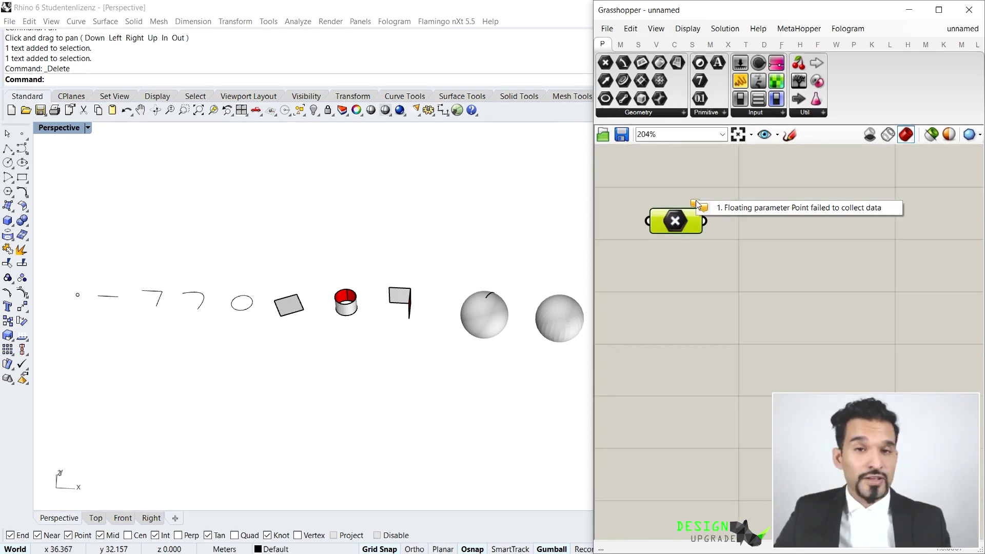
left_click_drag(678, 227, 694, 216)
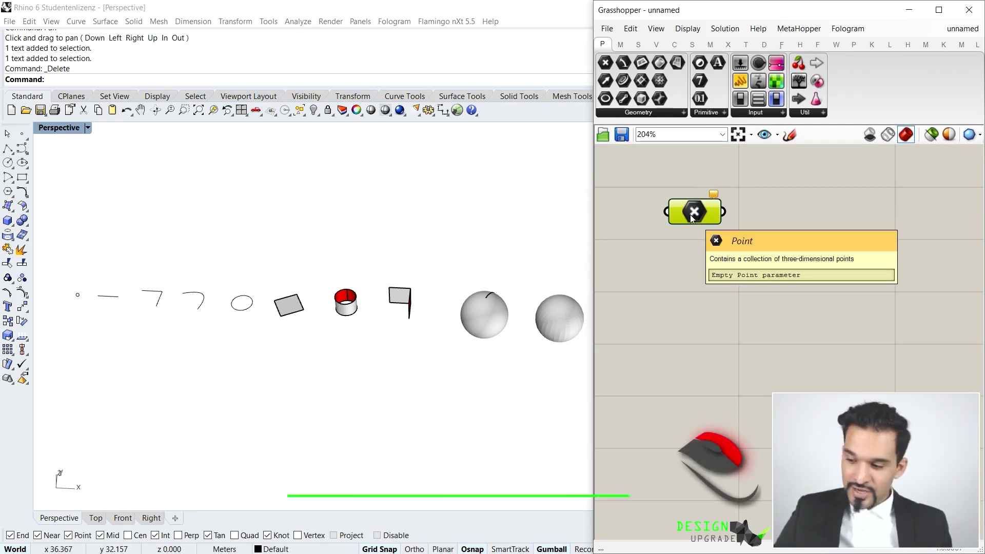
right_click(693, 212)
key("Escape")
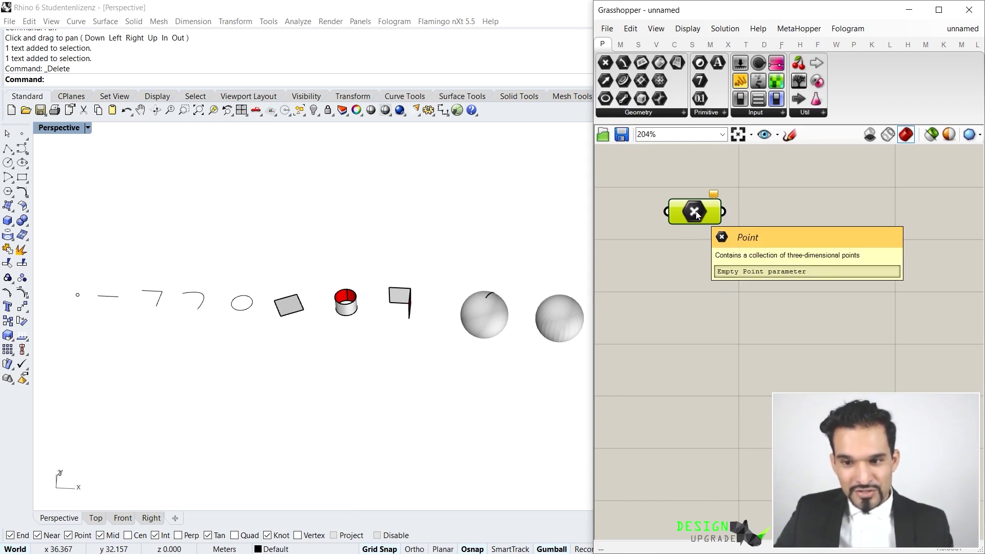
right_click(696, 214)
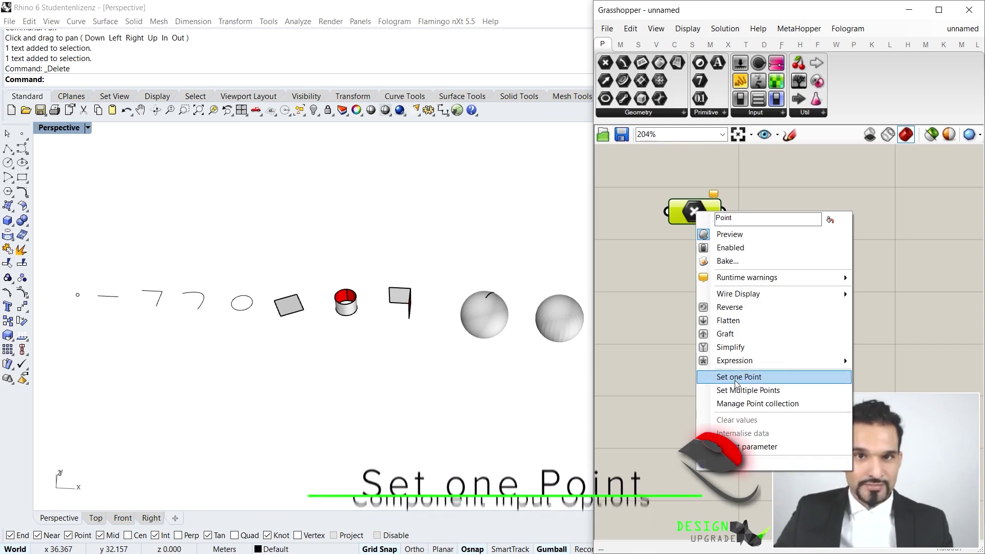
left_click(736, 380)
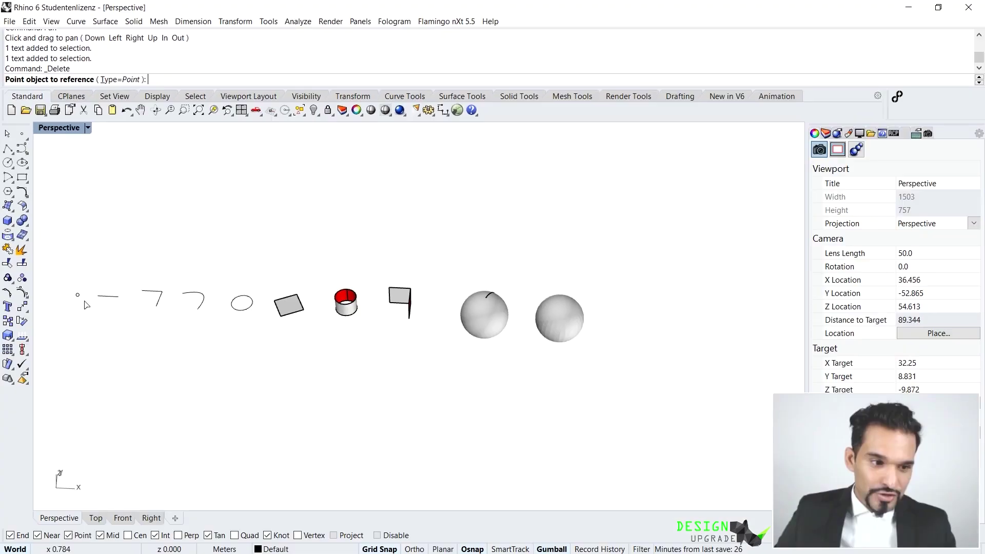
left_click(77, 297)
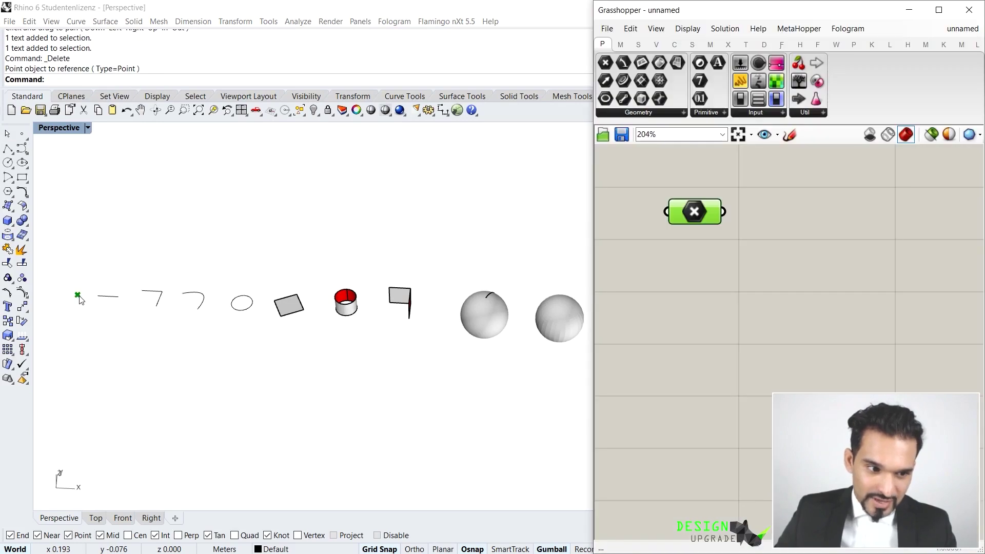
Assign the same existing Rhino point to the Point parameter again as its single reference
left_click_drag(694, 211, 686, 245)
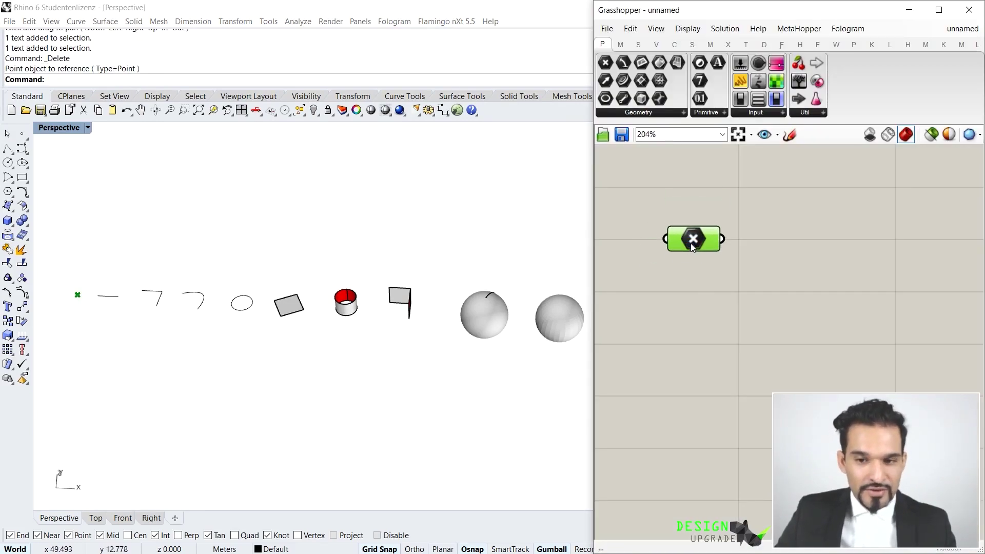
right_click(693, 240)
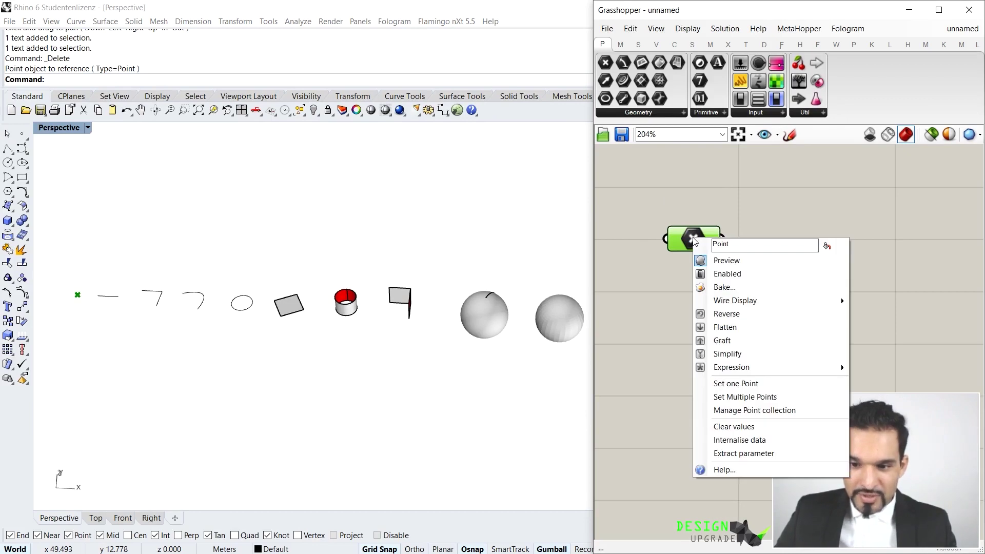
left_click(757, 385)
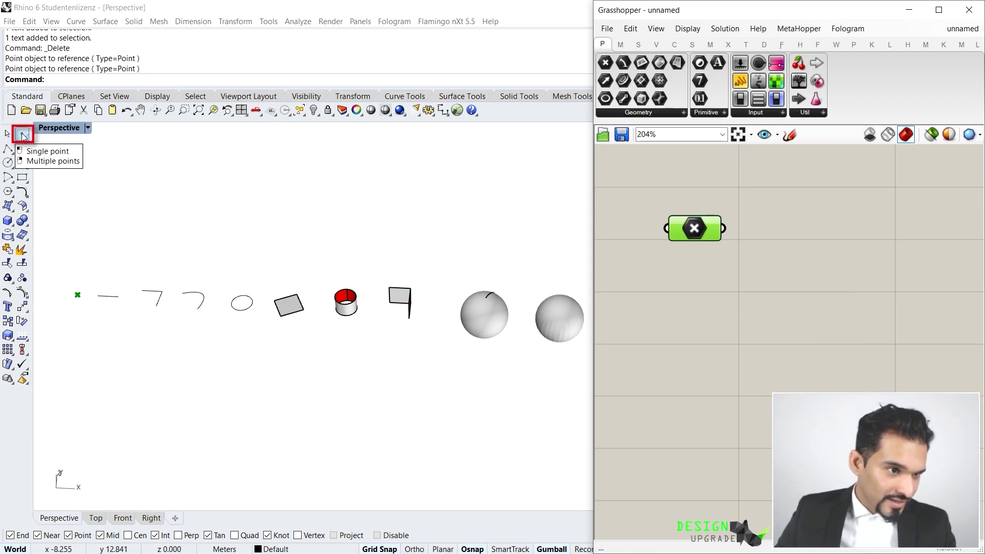
Draw a new Rhino point in front of the row of objects and set it as the Point parameter's single reference
left_click(23, 135)
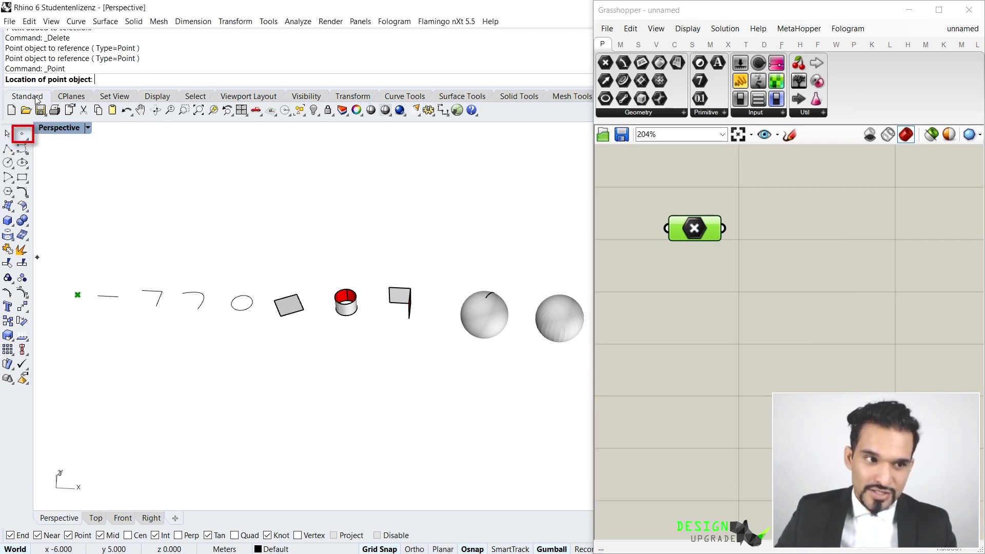
left_click(115, 378)
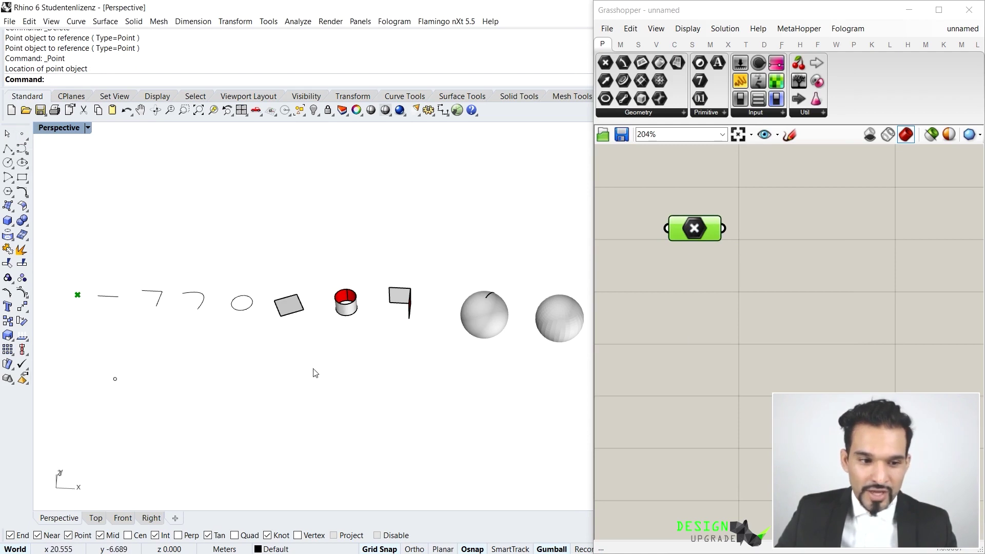
right_click(694, 230)
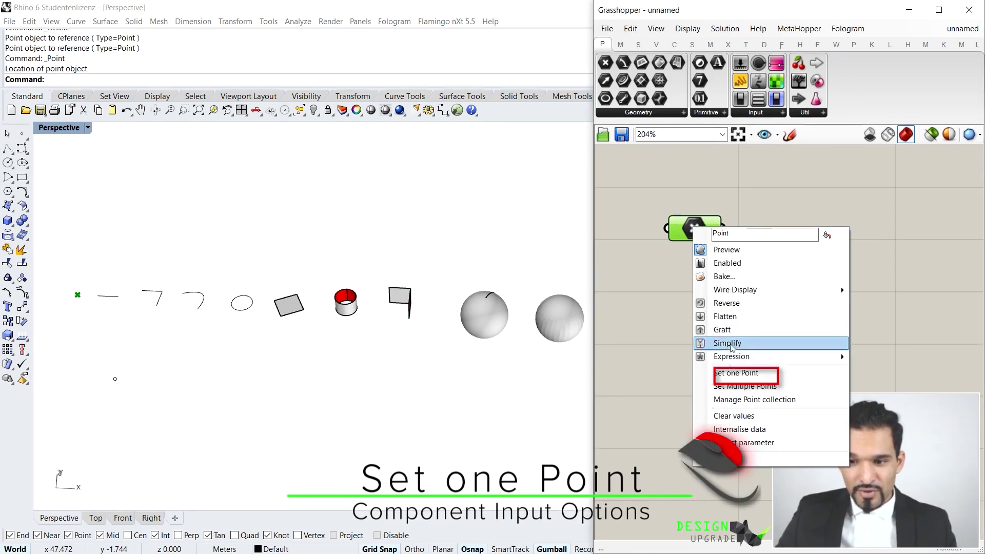
left_click(723, 373)
left_click_drag(163, 353, 99, 405)
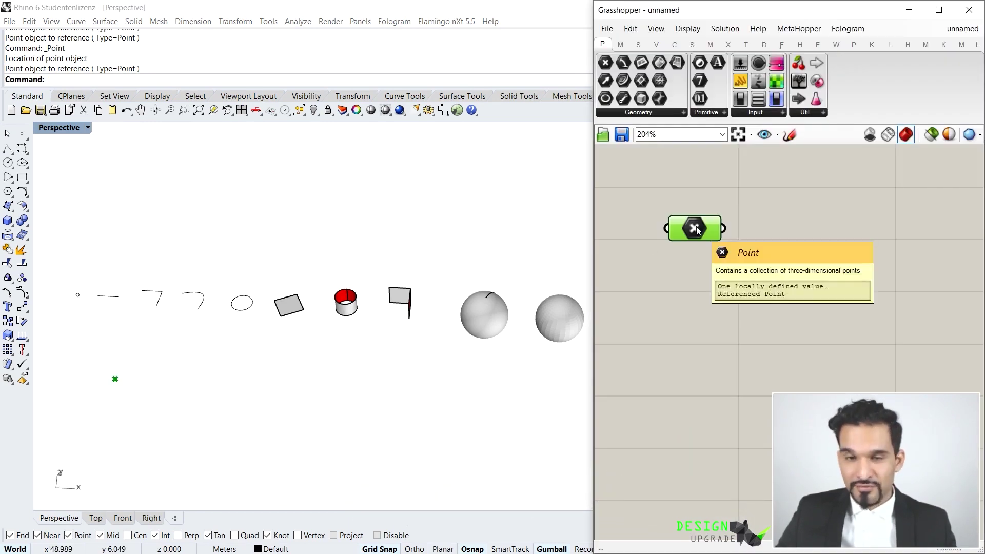
Move the newly referenced Rhino point to another position in front of the row of objects to test its link with Grasshopper
left_click_drag(162, 335, 85, 396)
left_click_drag(162, 384, 121, 382)
left_click(119, 408)
right_click_drag(119, 389, 113, 355)
left_click_drag(697, 224, 703, 205)
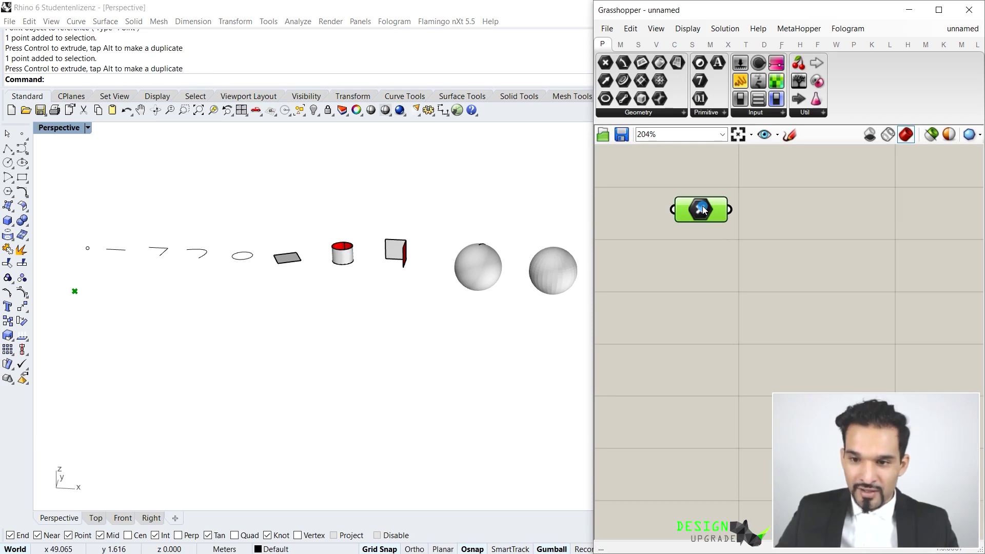
right_click_drag(198, 302, 219, 314)
mouse_move(96, 280)
left_mouse_down()
mouse_move(58, 320)
mouse_move(325, 375)
left_mouse_up()
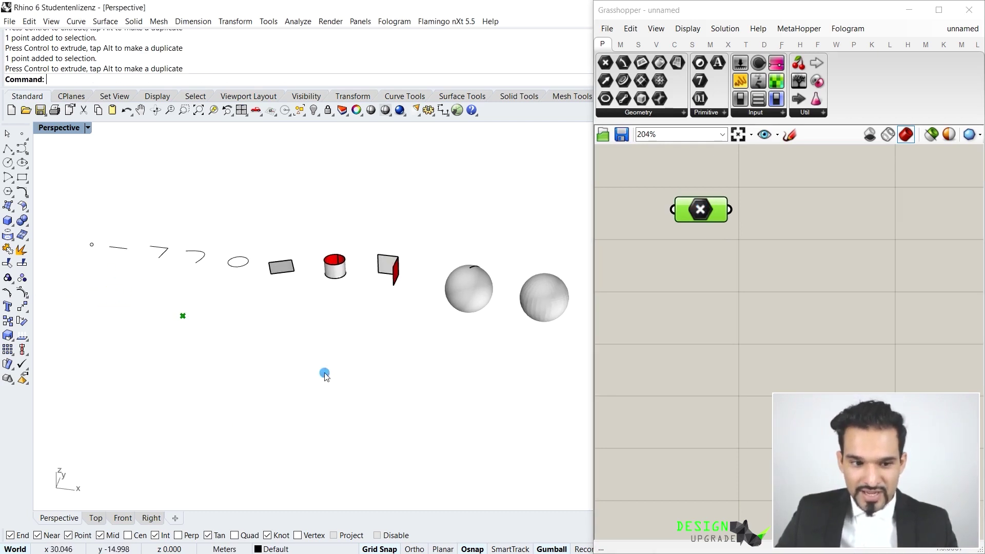
left_click_drag(233, 356, 136, 284)
right_click_drag(225, 339, 218, 349)
left_click(202, 342)
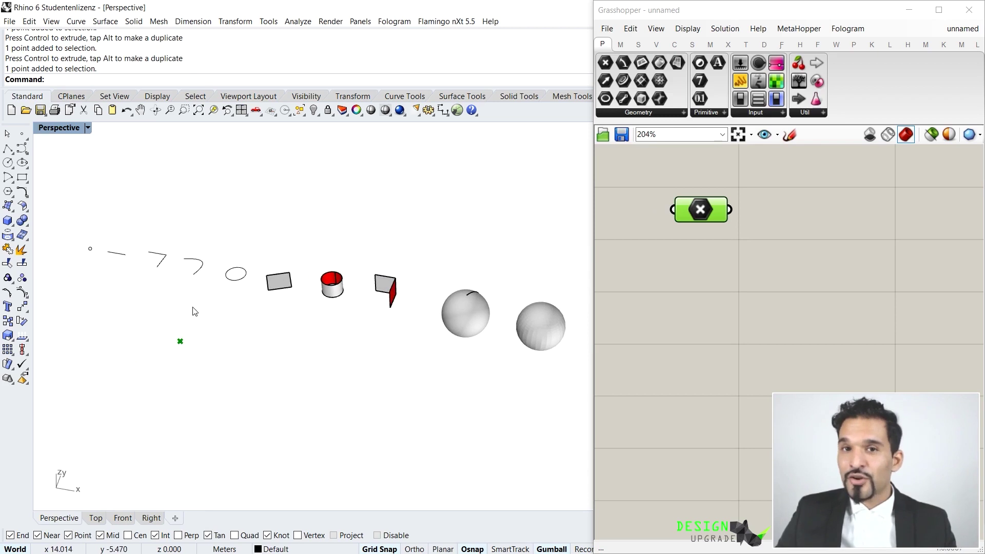
Reference both Rhino points, the original and the new one, in the Point parameter using Set Multiple Points
left_click_drag(700, 209, 655, 193)
right_click(655, 192)
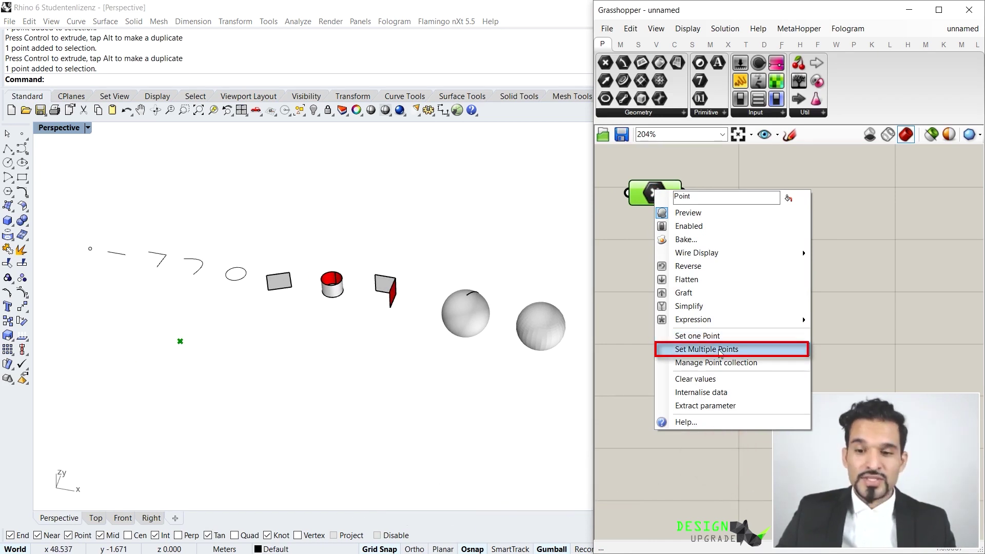
left_click(716, 352)
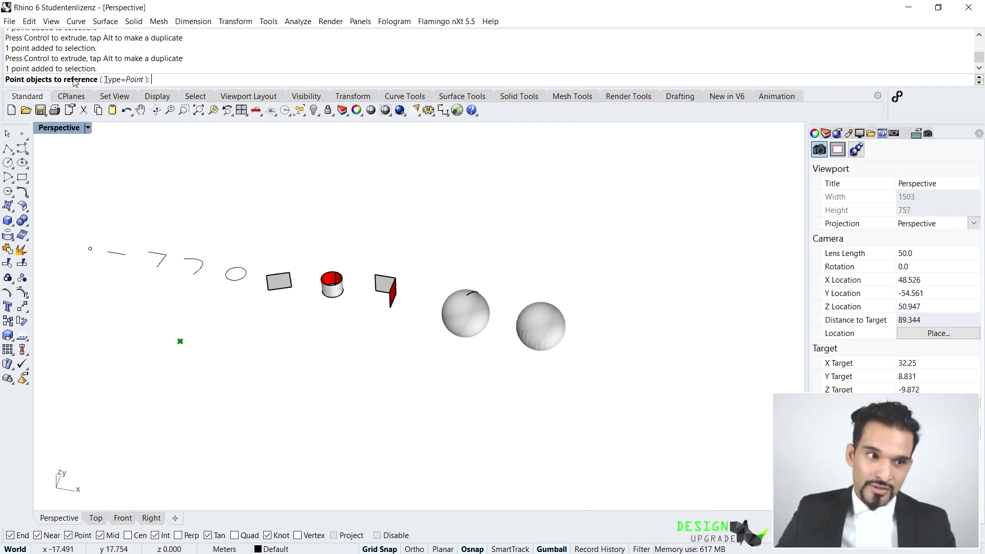
left_click_drag(101, 214, 82, 270)
key("Return")
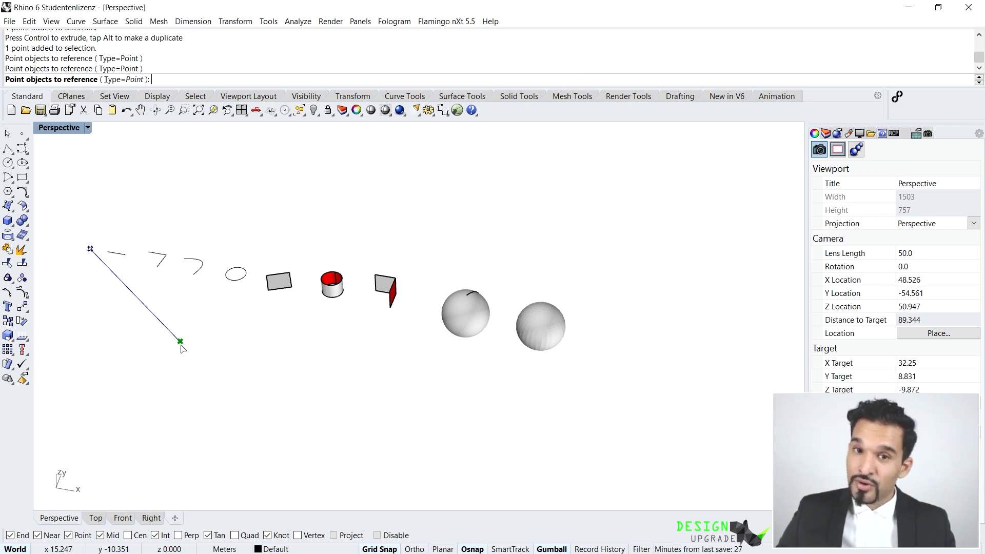
key("Return")
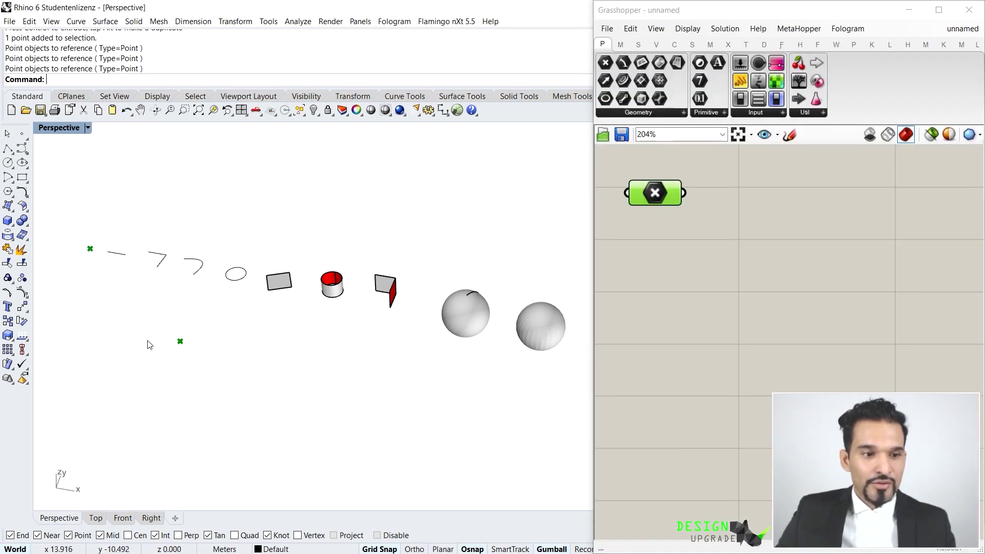
Draw two more Rhino points in front of the row of objects, the second at about x 1, y -7
left_click(23, 134)
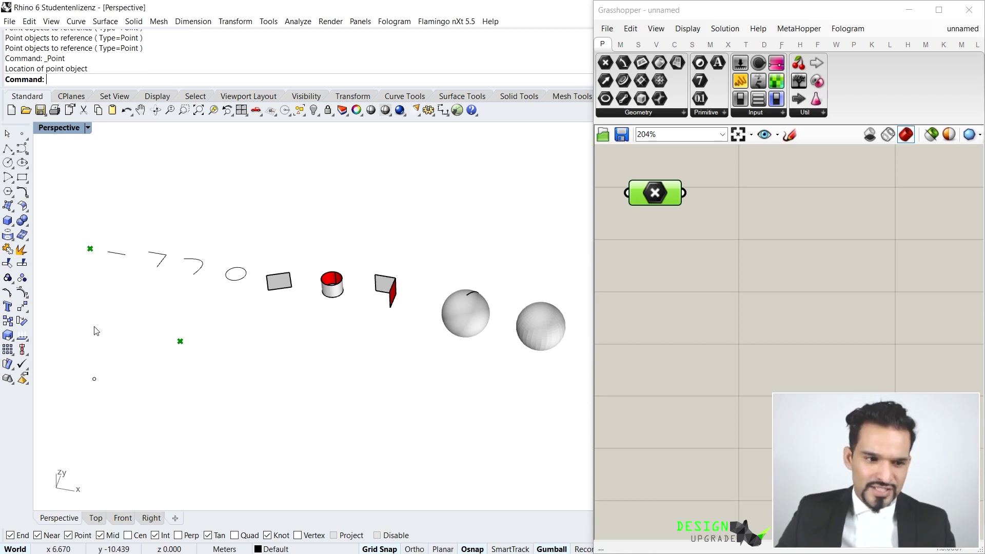
left_click(23, 134)
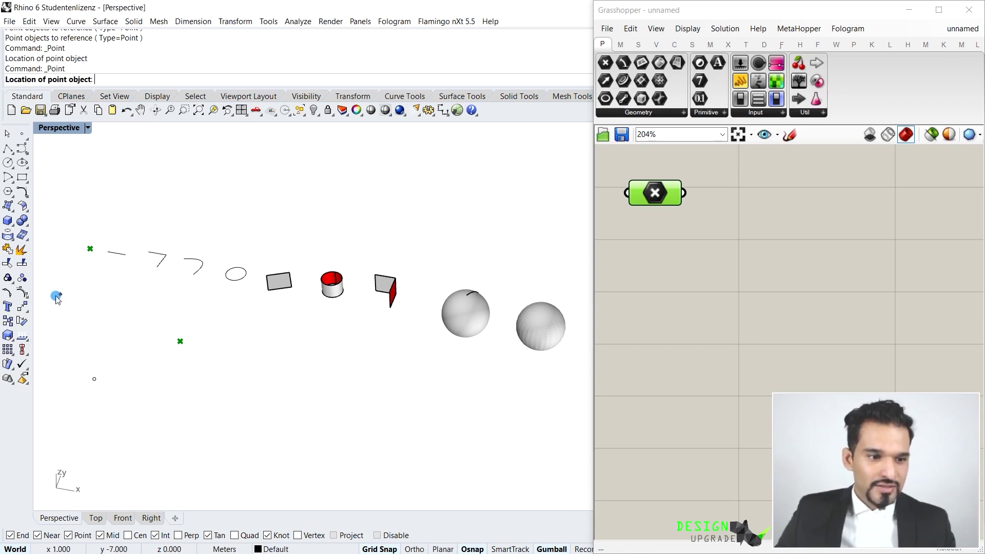
left_click(60, 294)
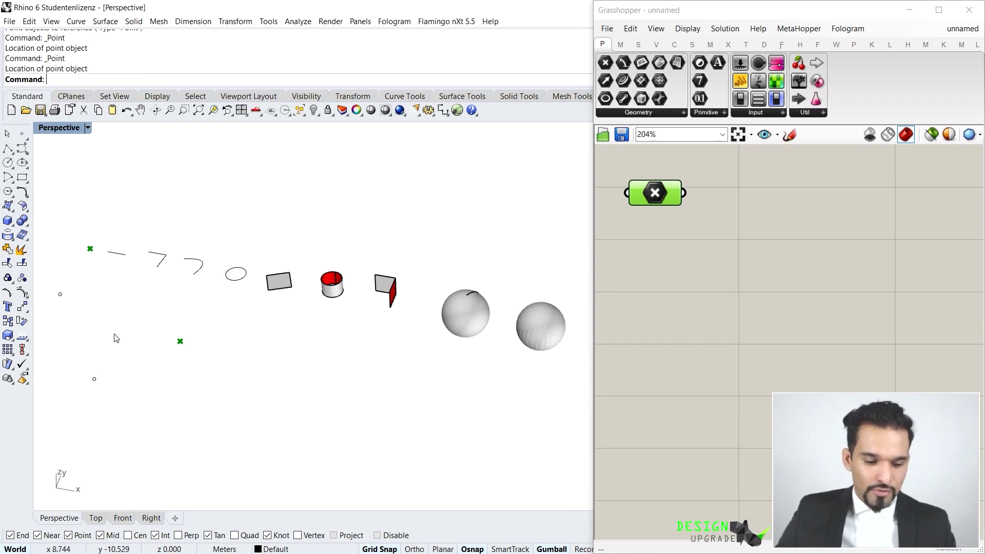
Reassign the Point parameter with Set Multiple Points, picking the original point, the moved point and the two new points in sequence
right_click(655, 195)
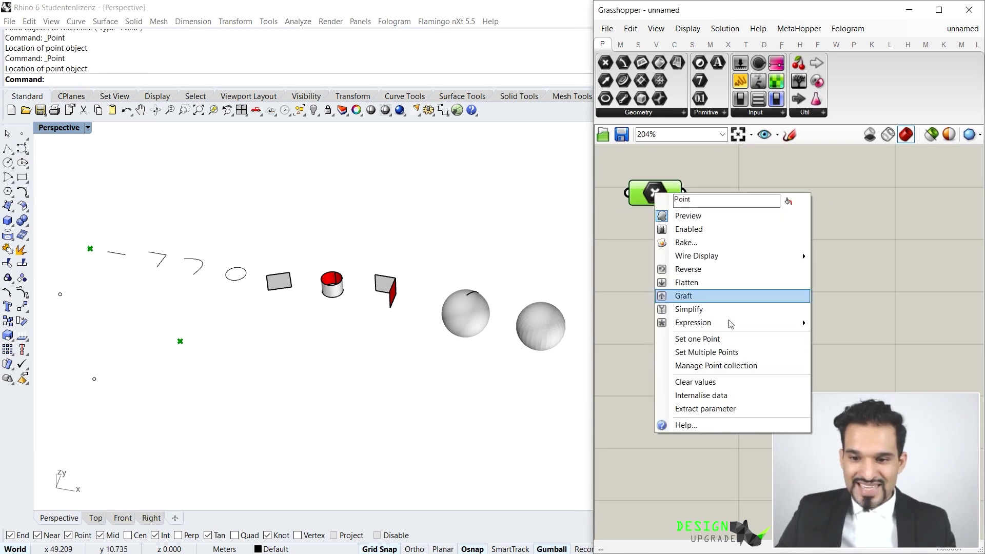
left_click(708, 357)
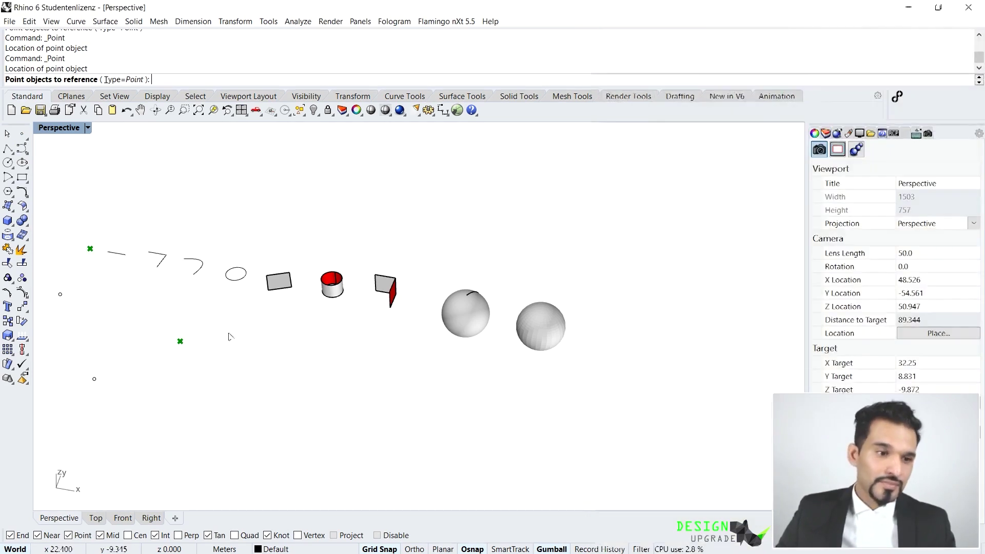
left_click(90, 249)
left_click(180, 341)
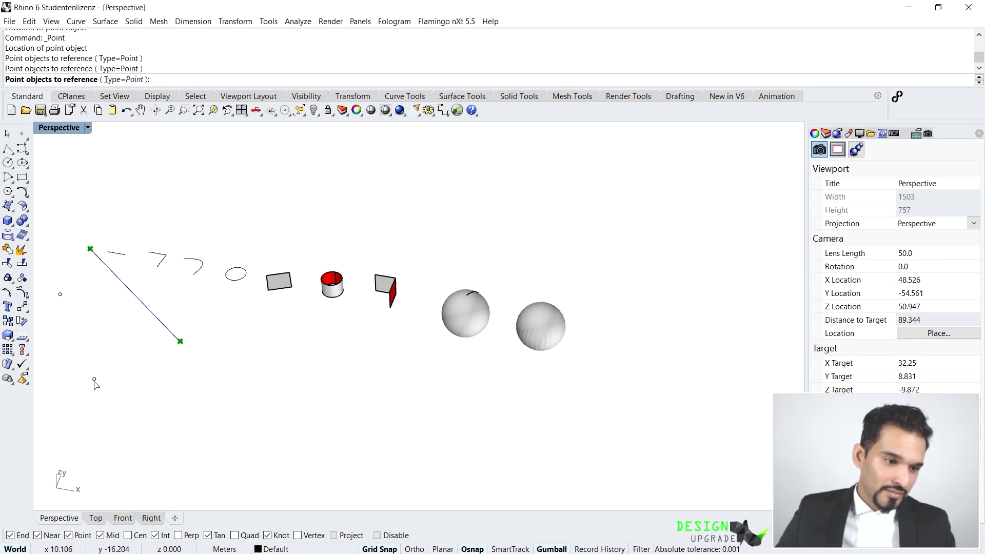
left_click(95, 380)
left_click(60, 294)
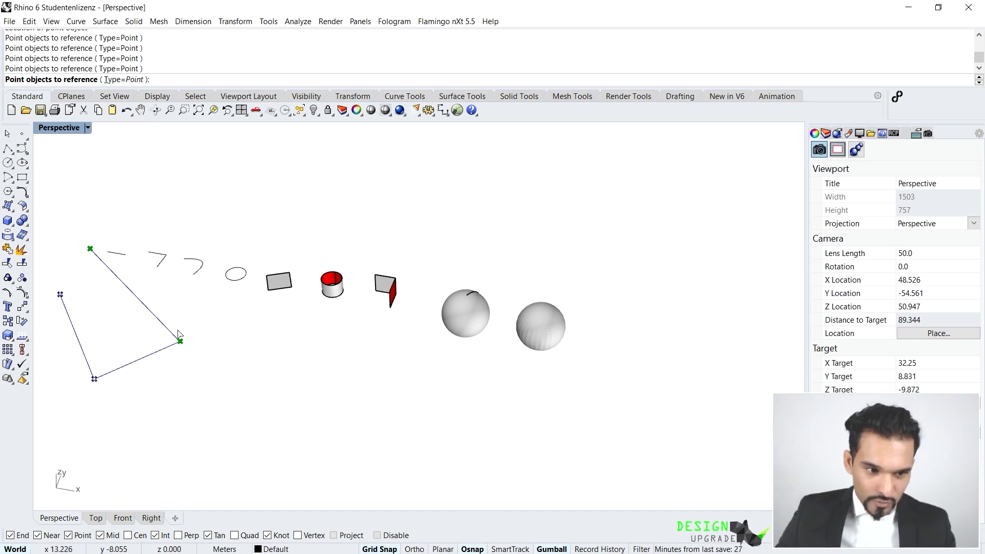
key("Return")
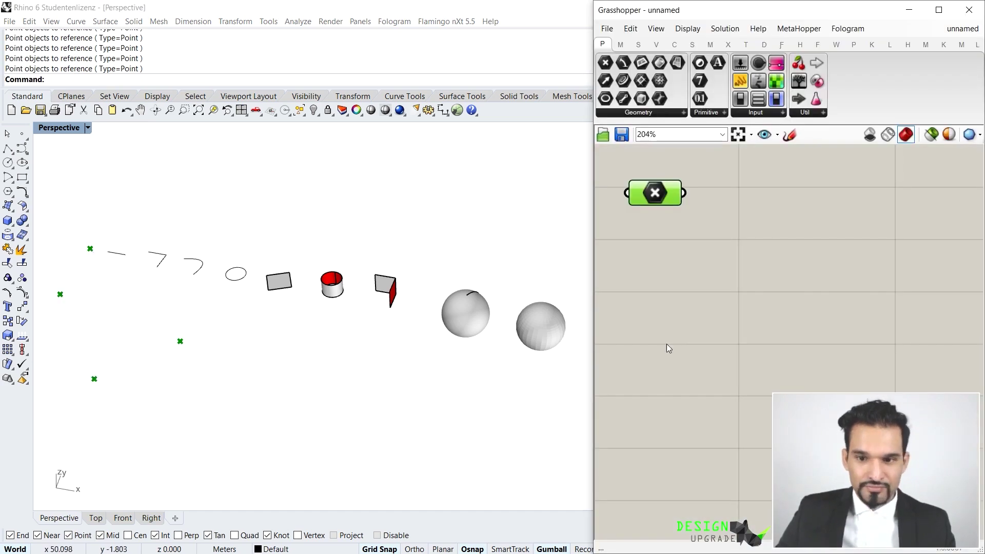
Open the Point parameter's Manage Point collection dialog and inspect the last referenced point's coordinates and reference data
left_click(639, 200)
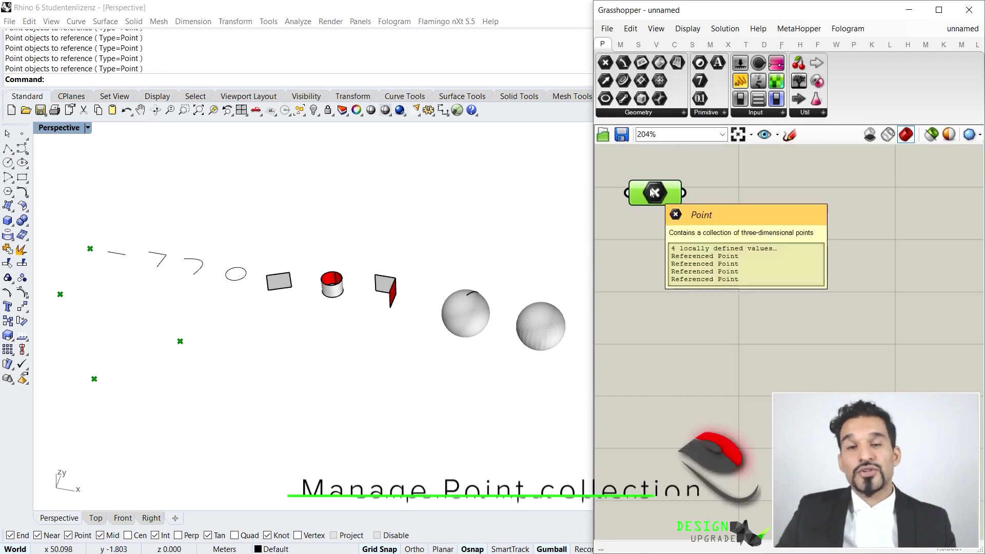
right_click(653, 193)
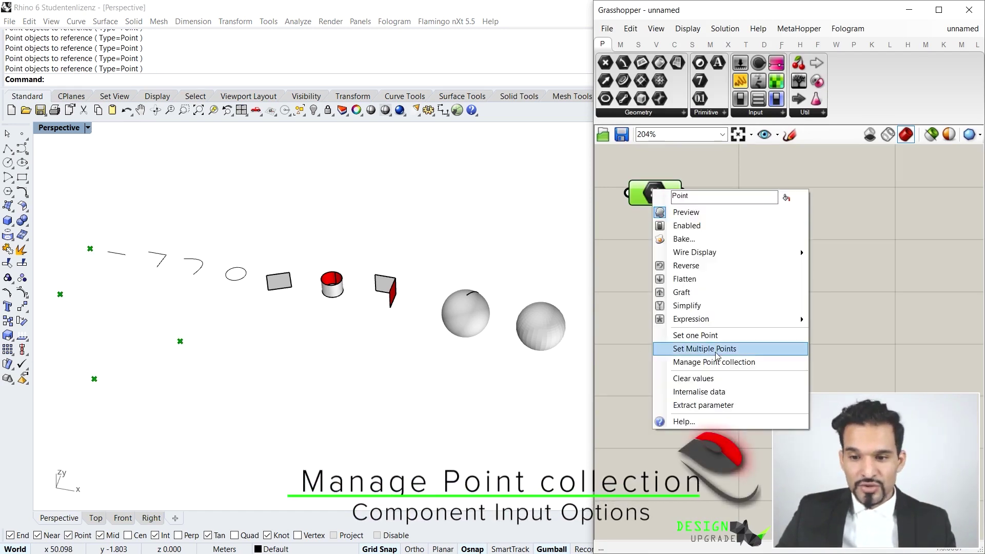
left_click(707, 362)
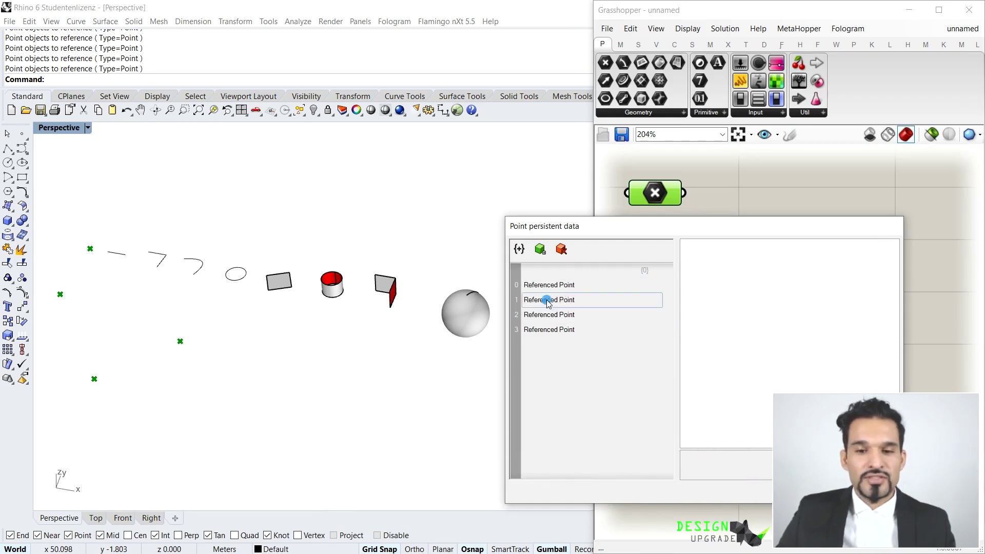
left_click(552, 331)
left_click_drag(551, 313, 551, 360)
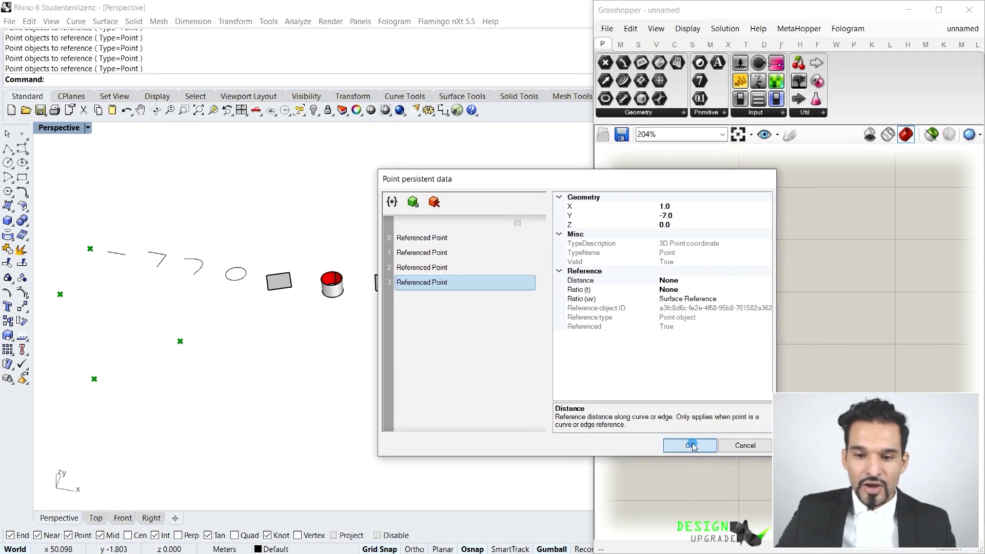
left_click(691, 446)
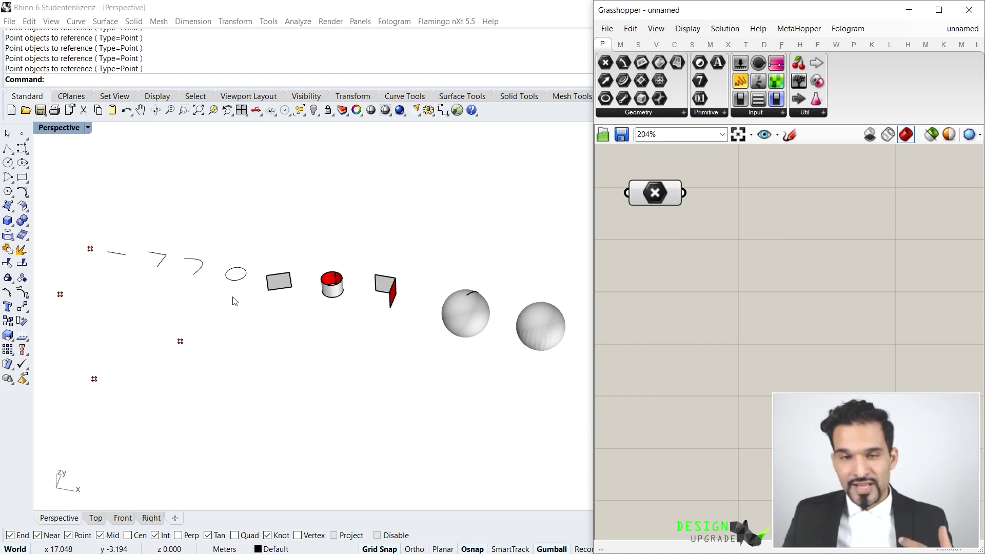
left_click(661, 201)
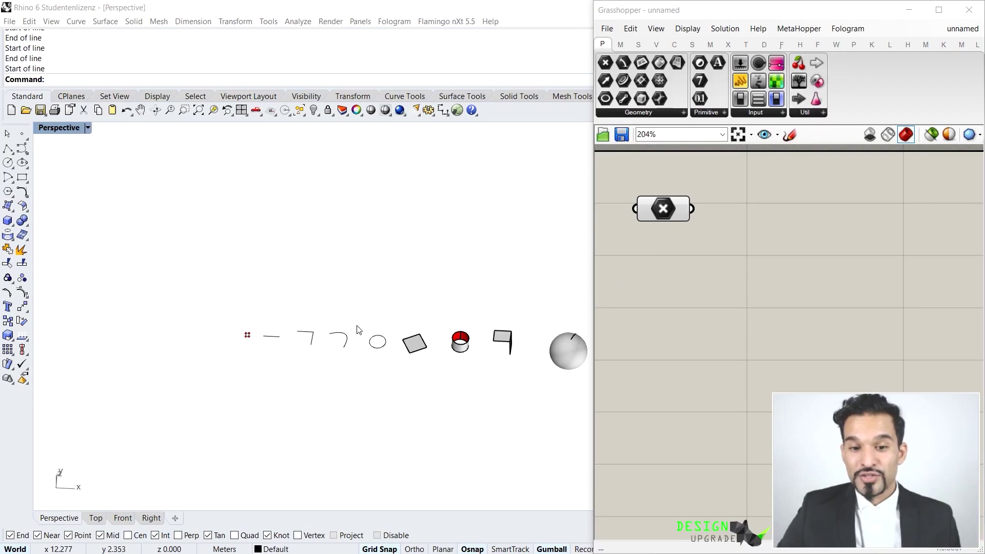
Place a Line geometry parameter on the Grasshopper canvas below the Point parameter
right_click_drag(370, 400, 237, 347)
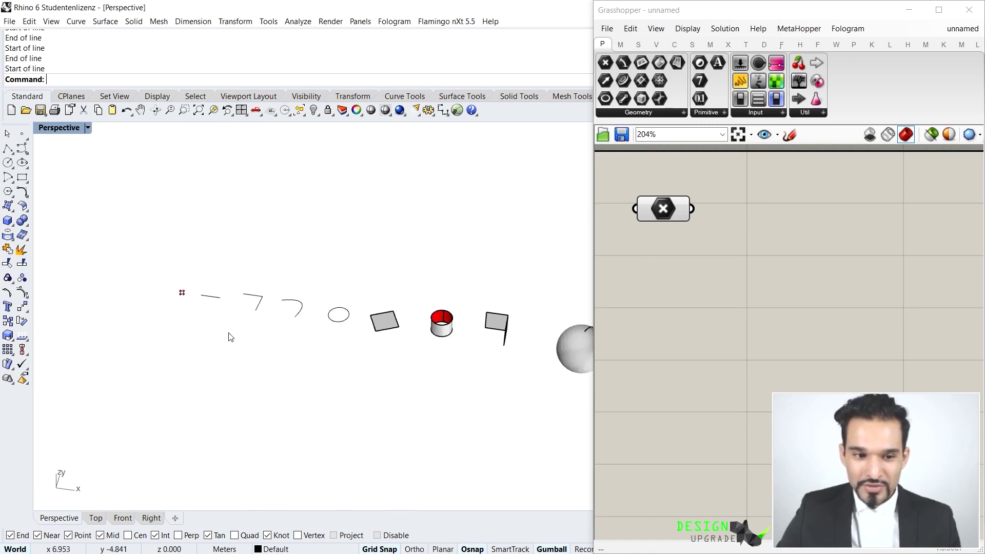
scroll(236, 347, "up", 2)
right_click_drag(203, 304, 213, 301)
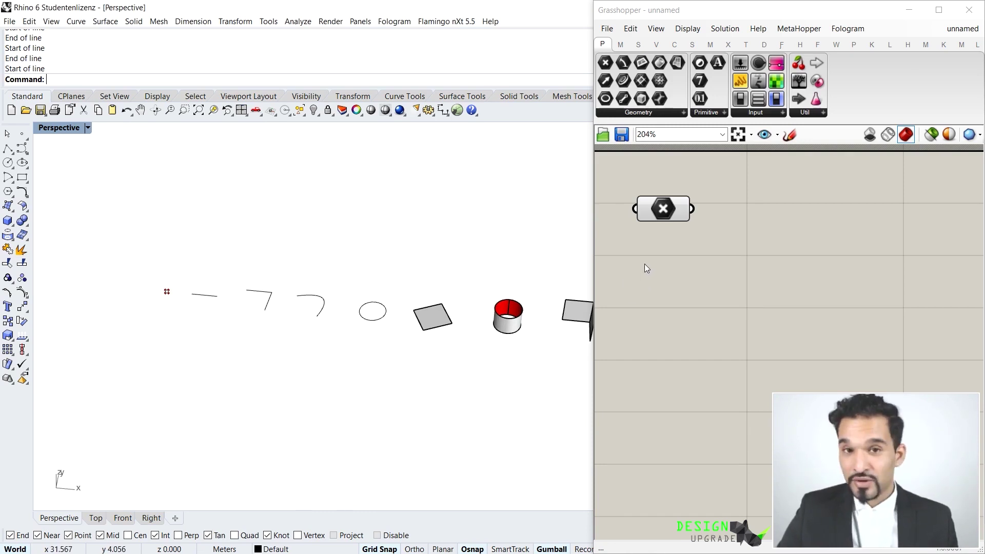
double_click(734, 294)
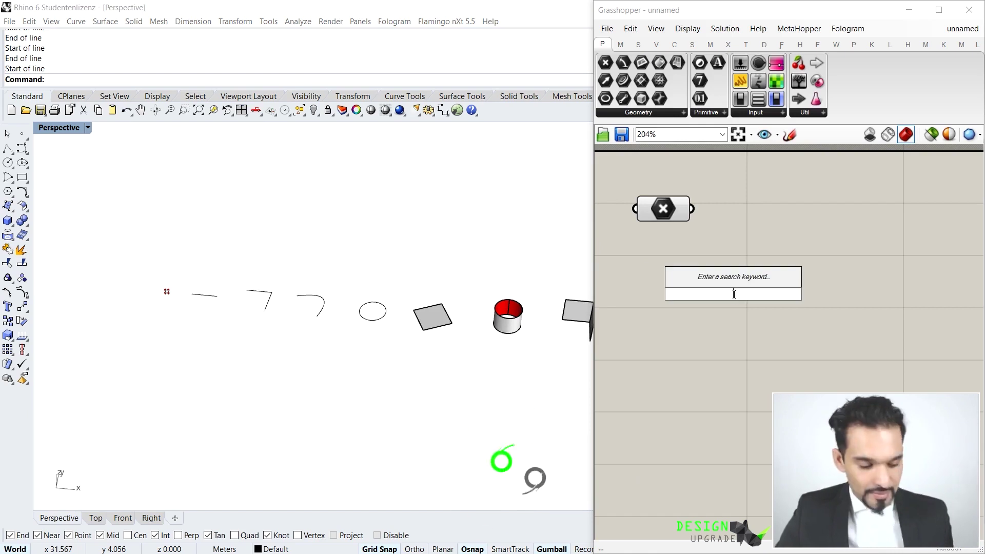
type("line")
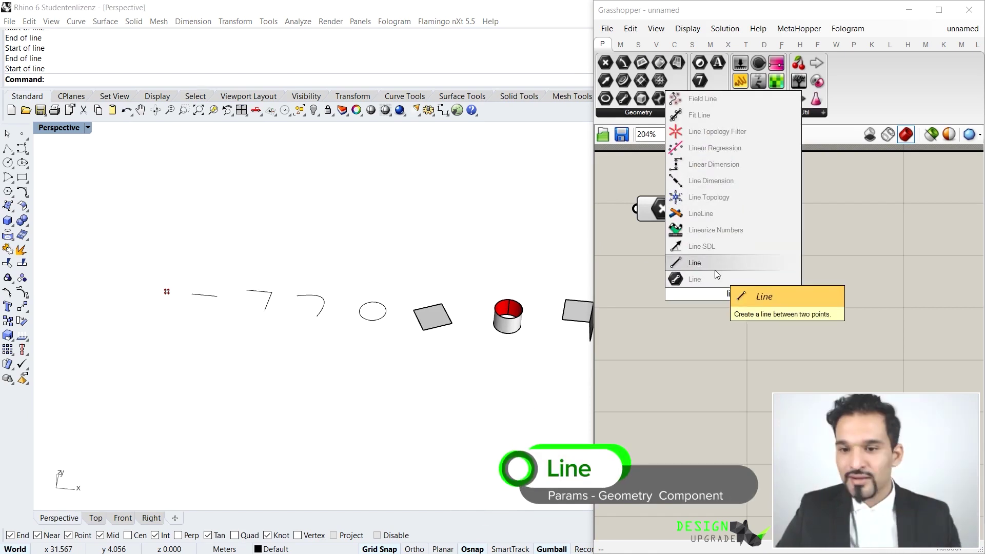
left_click(673, 279)
left_click_drag(732, 291, 681, 282)
scroll(805, 280, "down", 1)
scroll(820, 277, "up", 1)
Define one line in the Line parameter with Set one Line, using the start and end points of the existing Rhino line
left_click(207, 296)
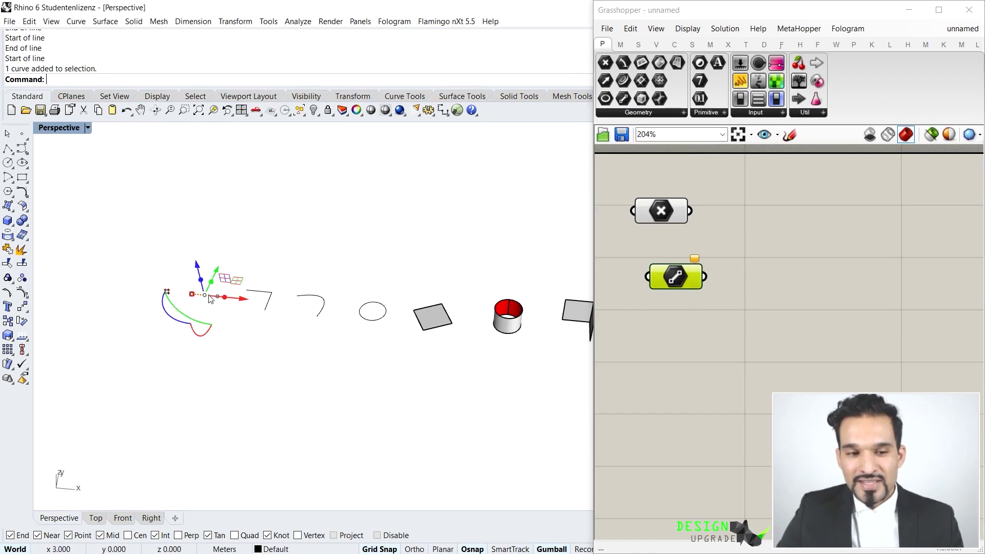
left_click(272, 343)
mouse_move(679, 282)
left_mouse_down()
mouse_move(616, 276)
mouse_move(665, 275)
left_mouse_up()
right_click(665, 276)
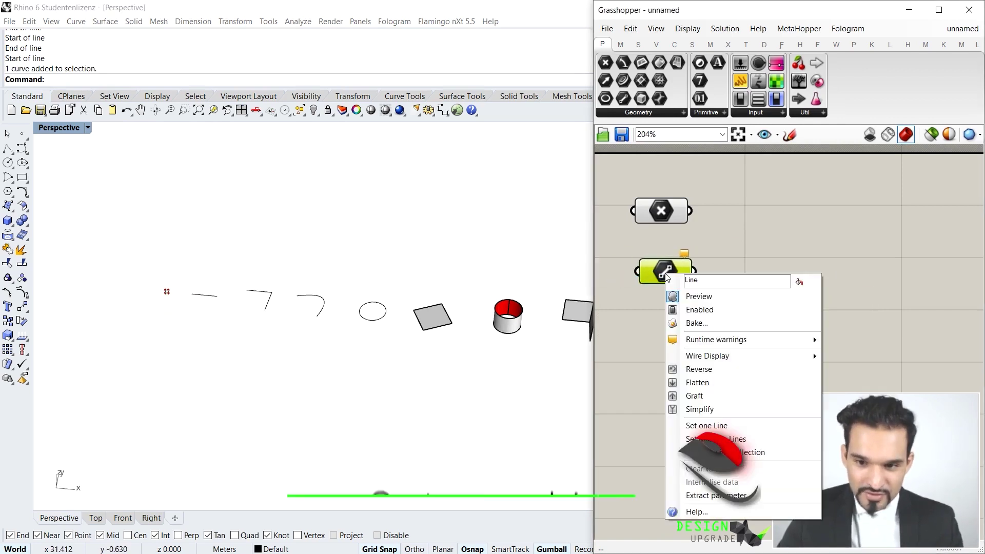
left_click(718, 425)
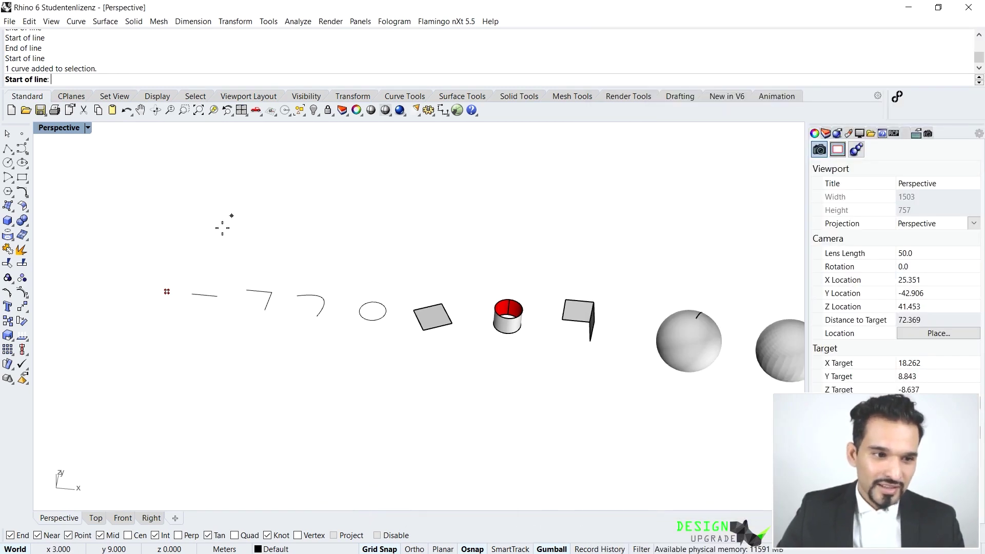
left_click(192, 294)
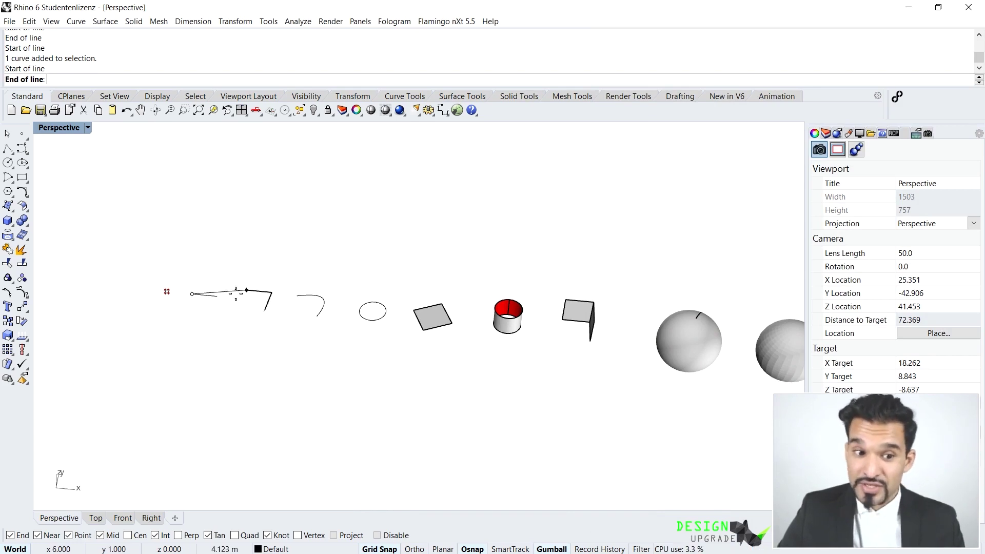
left_click(219, 297)
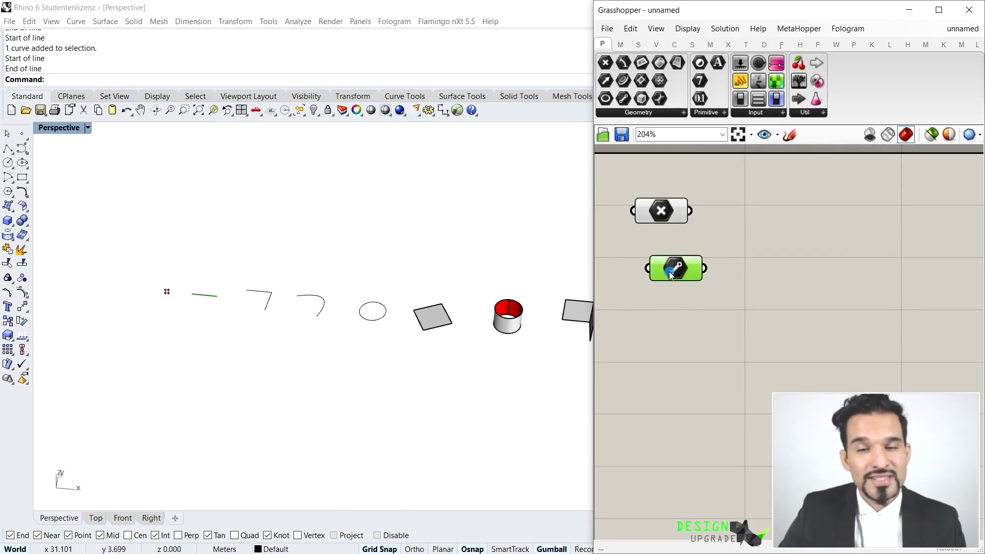
Move the Rhino line behind its original position to test its link with the Line parameter, and undo the move
left_click(203, 295)
left_click_drag(204, 295, 219, 267)
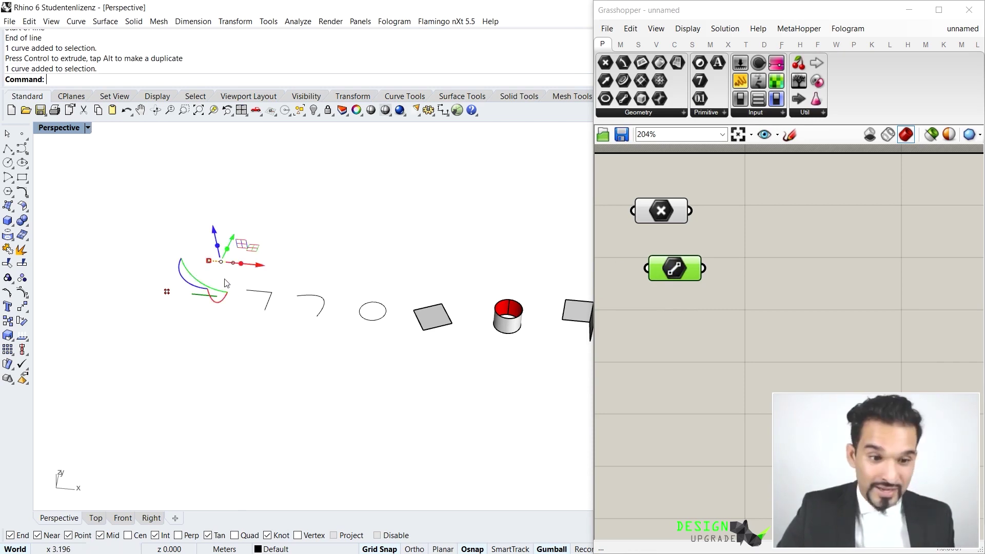
key("ctrl+z")
Define three new lines in front of the row of objects in the Line parameter using Set Multiple Lines
left_click_drag(678, 279, 661, 272)
key("Escape")
left_click(655, 266)
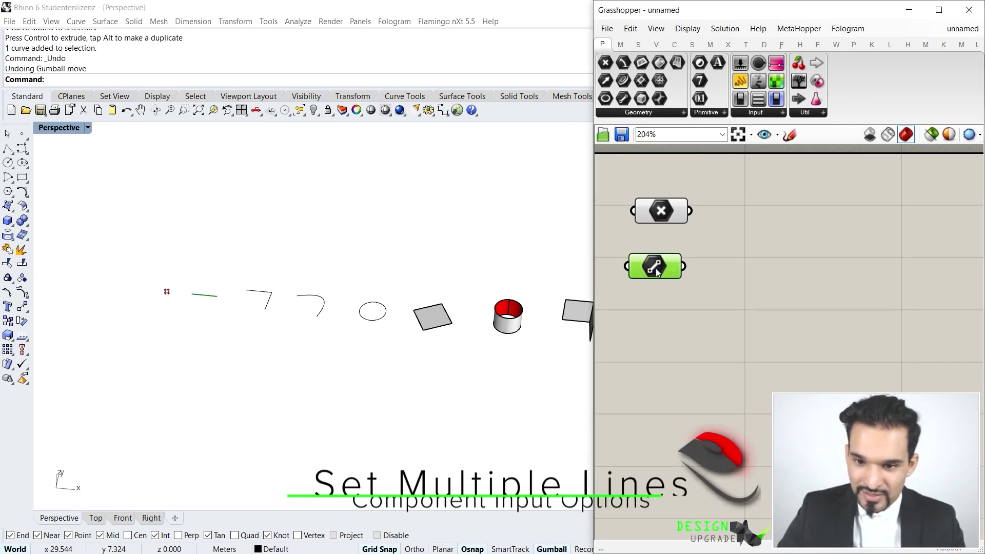
right_click(656, 267)
left_click(707, 414)
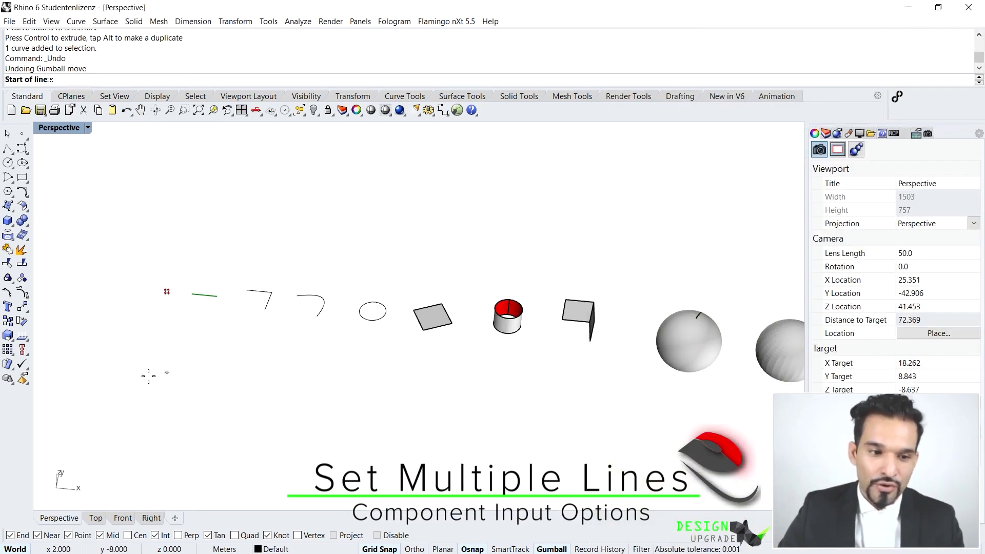
left_click(126, 368)
left_click(191, 352)
left_click(273, 361)
left_click(331, 413)
left_click(425, 399)
left_click(531, 389)
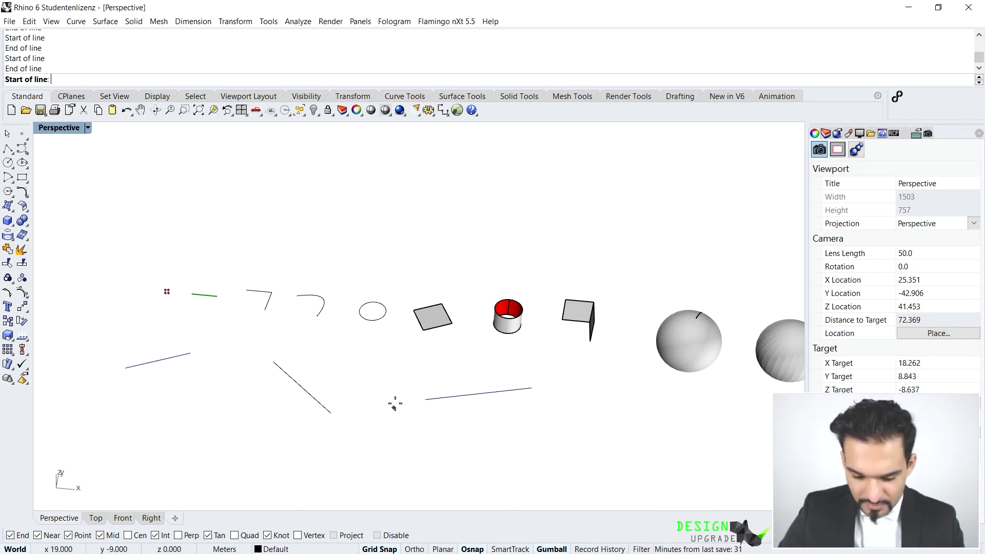
key("Return")
left_click(654, 328)
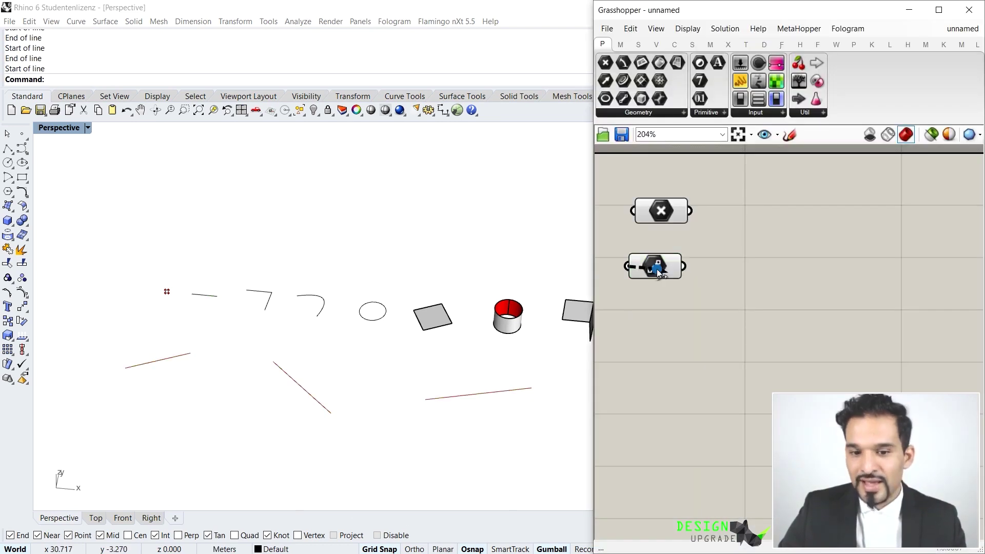
left_click_drag(657, 278, 658, 282)
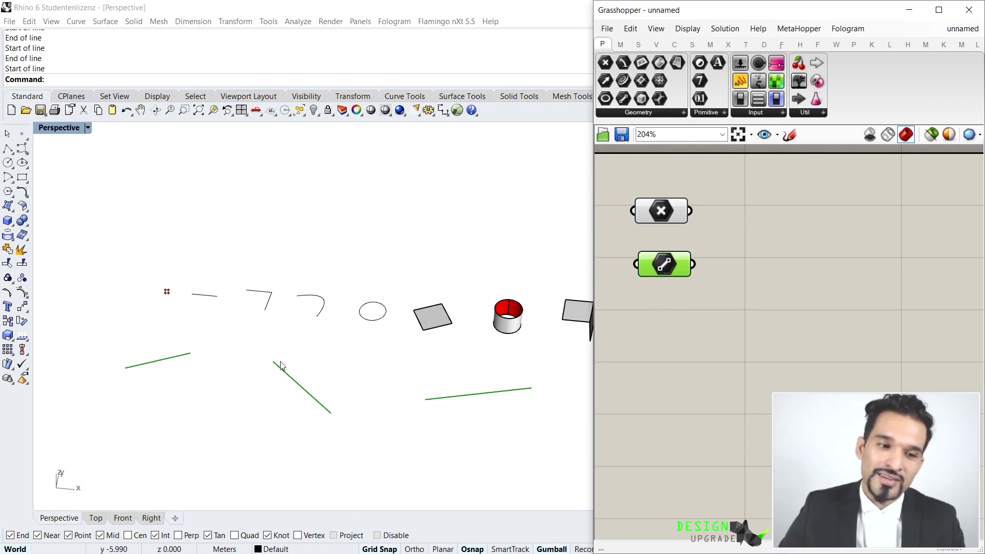
Move the original Rhino line backward, undo that move, and delete the Line parameter from the canvas
left_click(199, 295)
left_click_drag(227, 266, 290, 266)
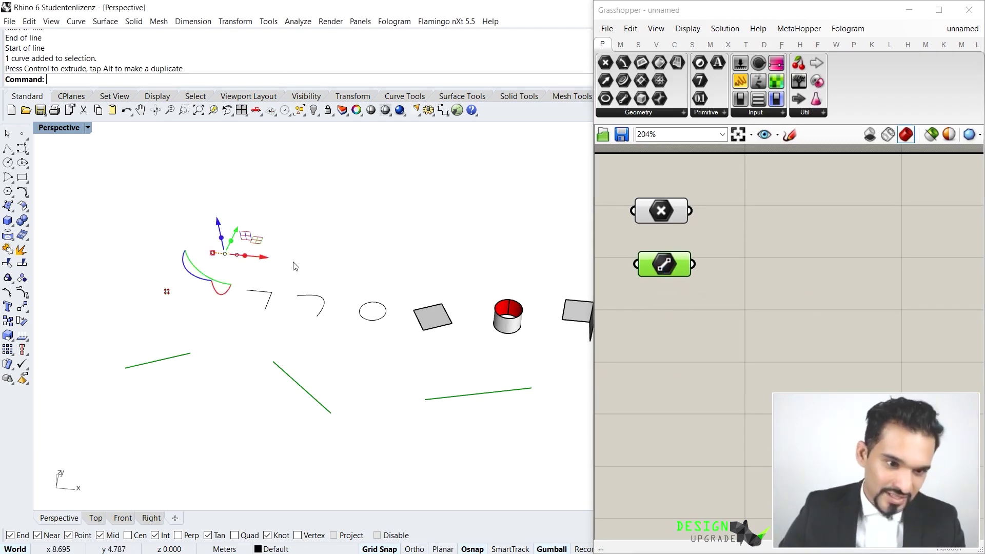
key("ctrl+z")
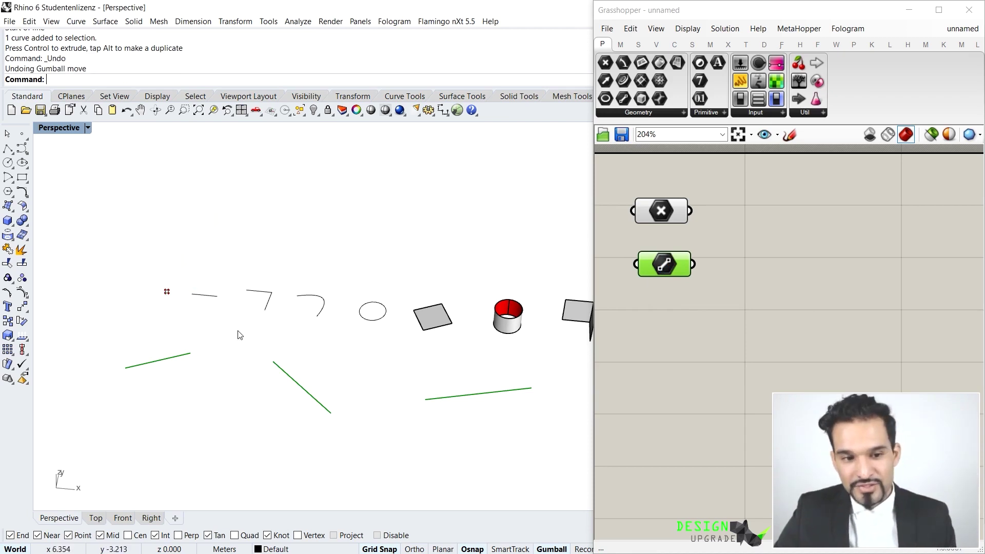
left_click_drag(730, 294, 666, 260)
key("Delete")
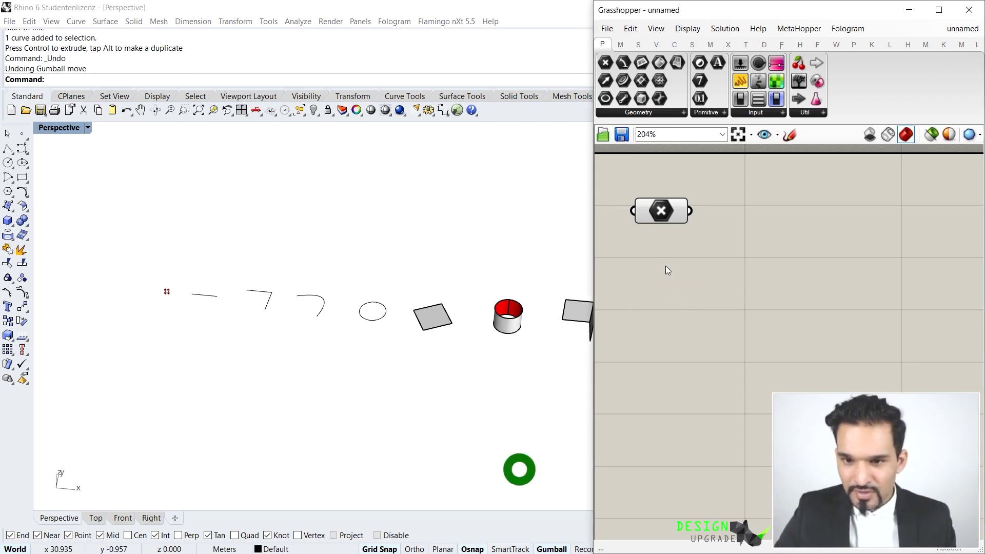
Place a Curve geometry parameter on the canvas below the Point parameter
double_click(666, 266)
type("curve")
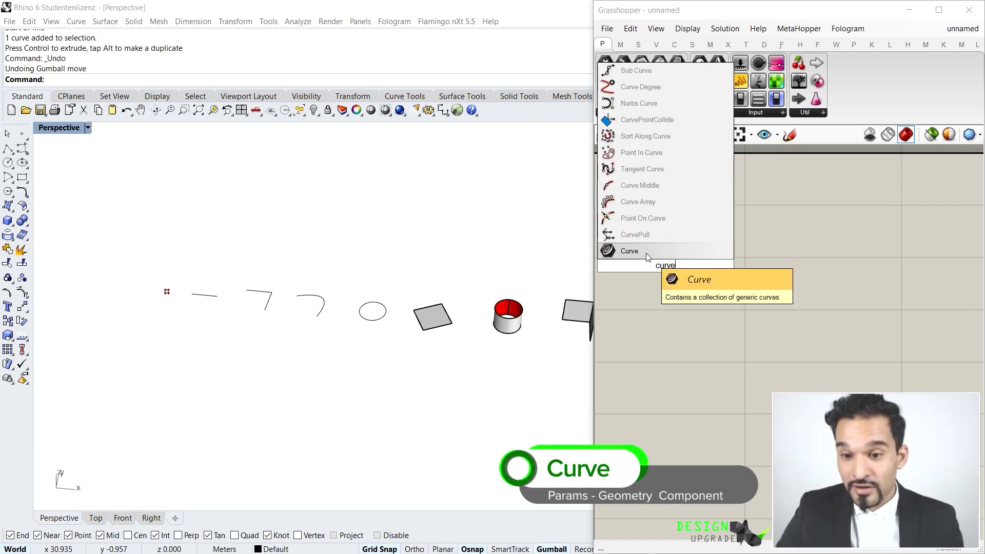
left_click(646, 255)
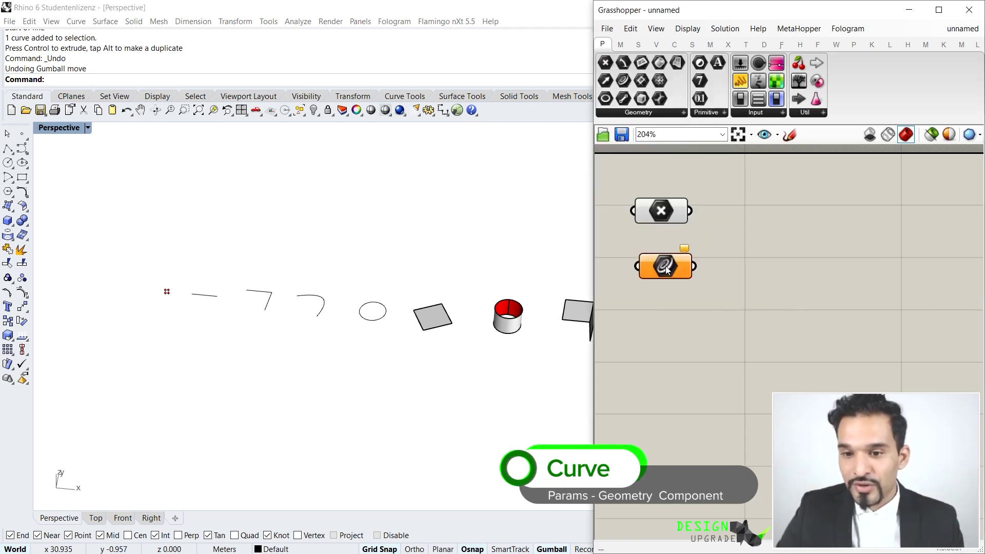
left_click_drag(688, 258, 659, 270)
Reference the straight Rhino line in the Curve parameter using Set one Curve
right_click(659, 269)
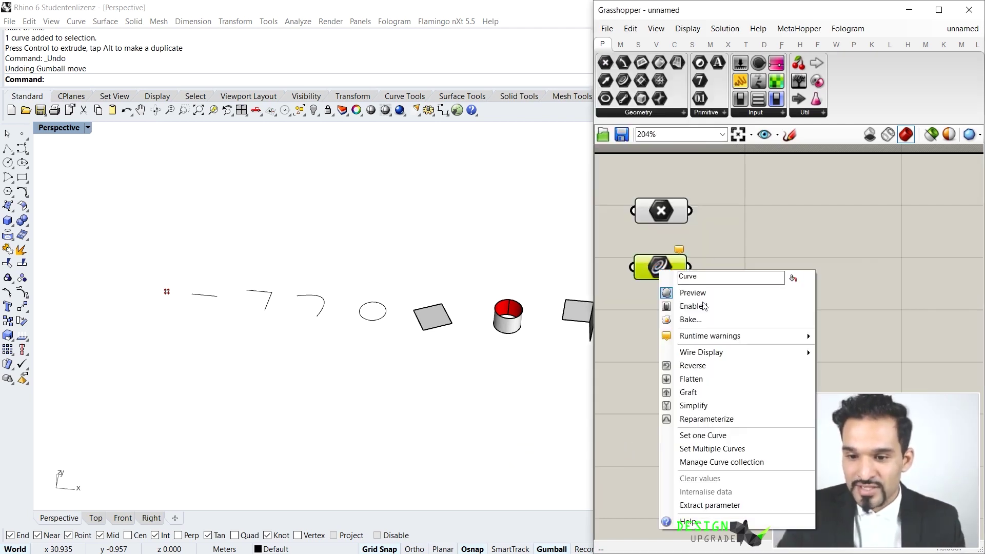
left_click(692, 435)
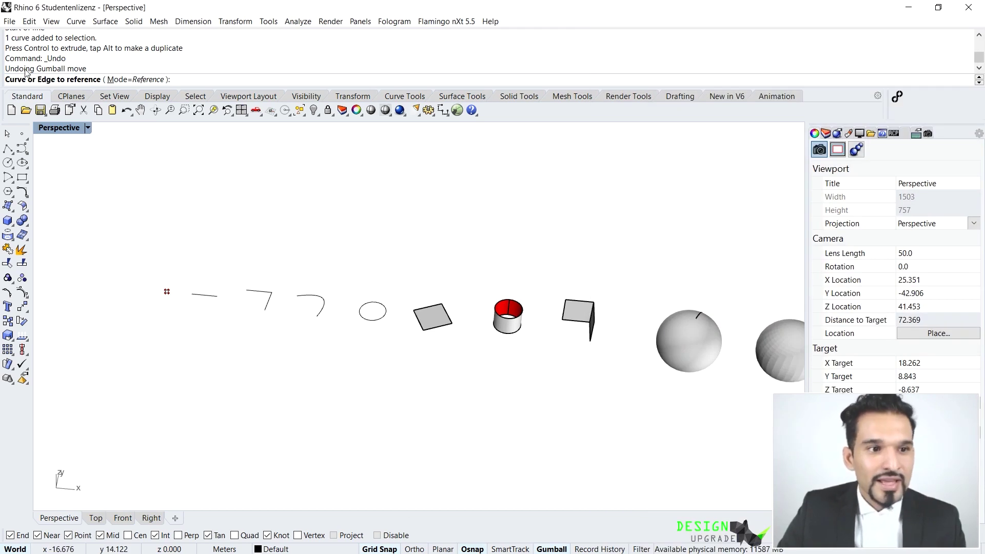
left_click(214, 295)
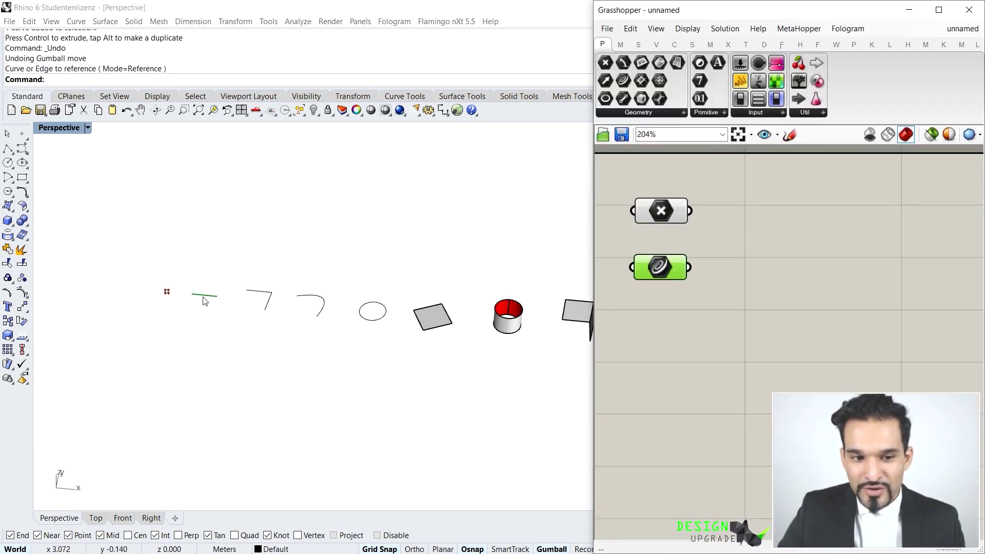
Reassign the Curve parameter with Set one Curve to the angled polyline beside the straight line
right_click(651, 269)
left_click(687, 416)
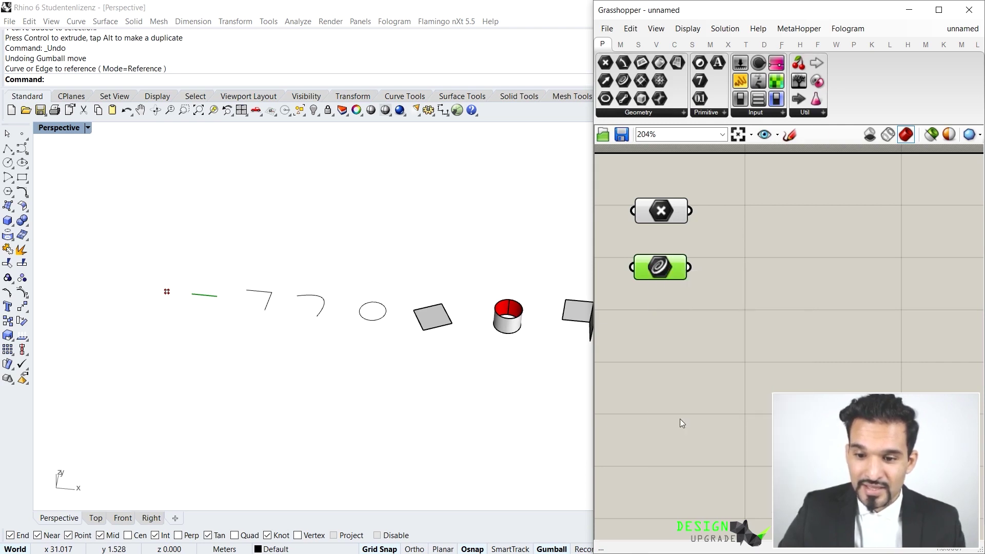
left_click(262, 299)
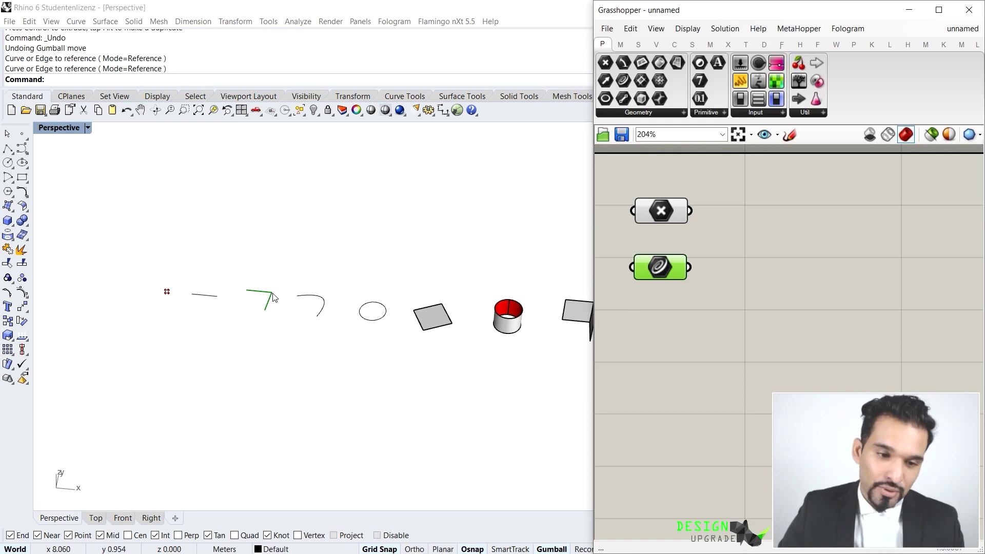
Reassign the Curve parameter with Set one Curve to the rounded open curve between the polyline and the circle
right_click(662, 274)
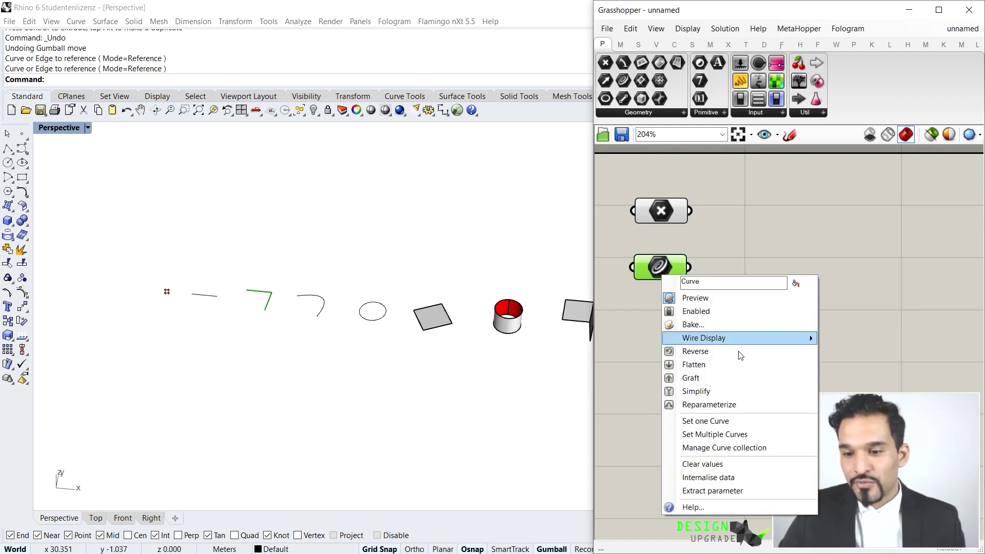
left_click(726, 421)
left_click(323, 302)
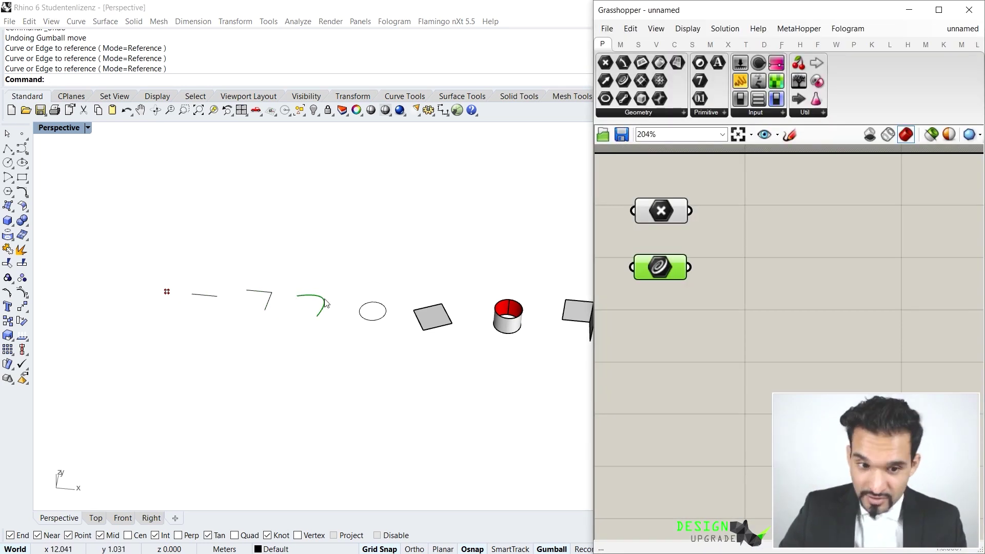
left_click(364, 355)
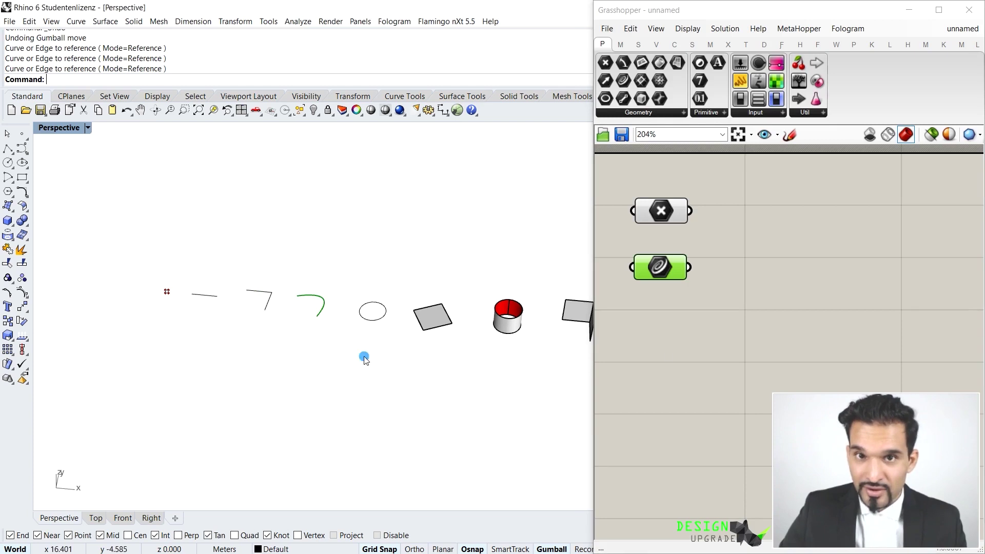
Try a Circle parameter below the Curve parameter by drawing a new circle with Set one Circle, and remove the parameter again
left_click(664, 112)
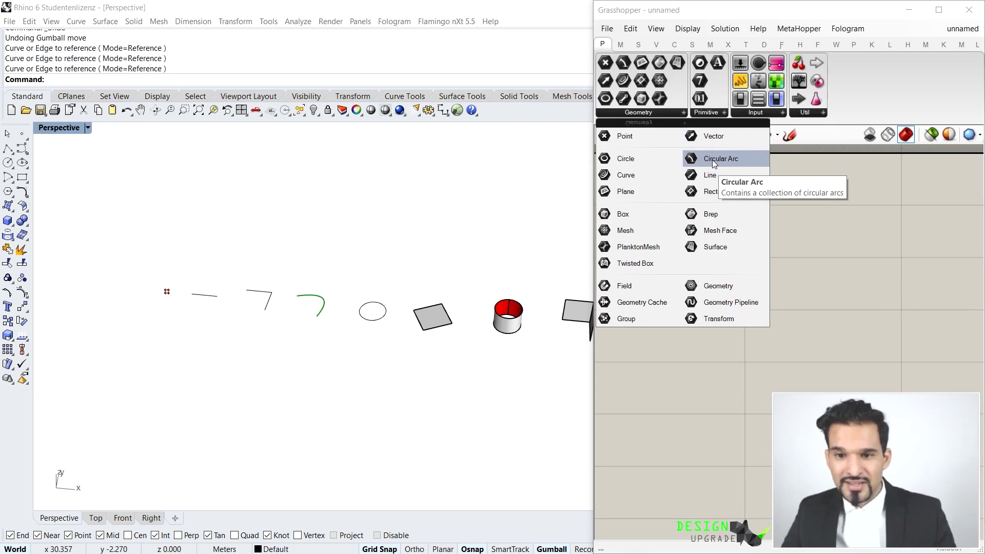
left_click(641, 158)
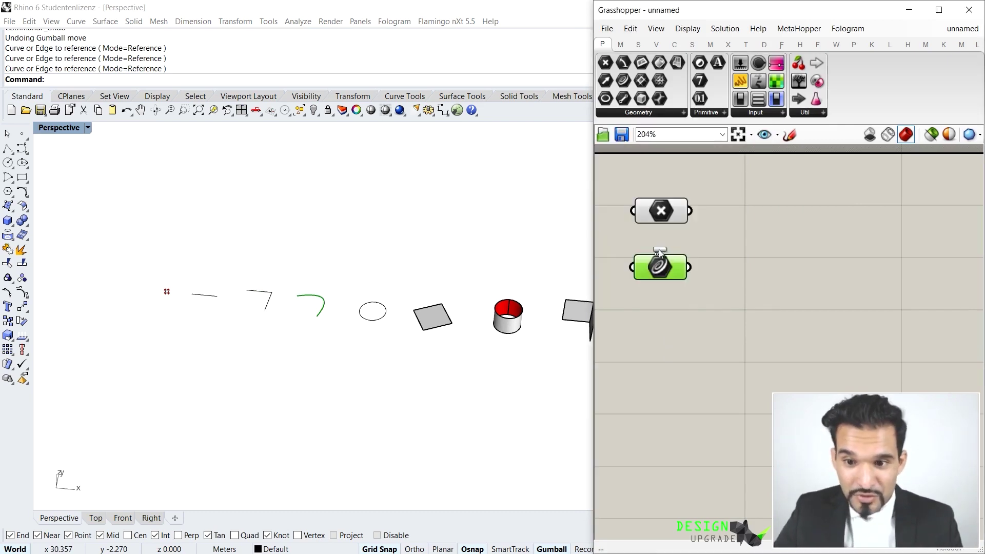
left_click(668, 341)
right_click(667, 341)
left_click(749, 472)
left_click(233, 391)
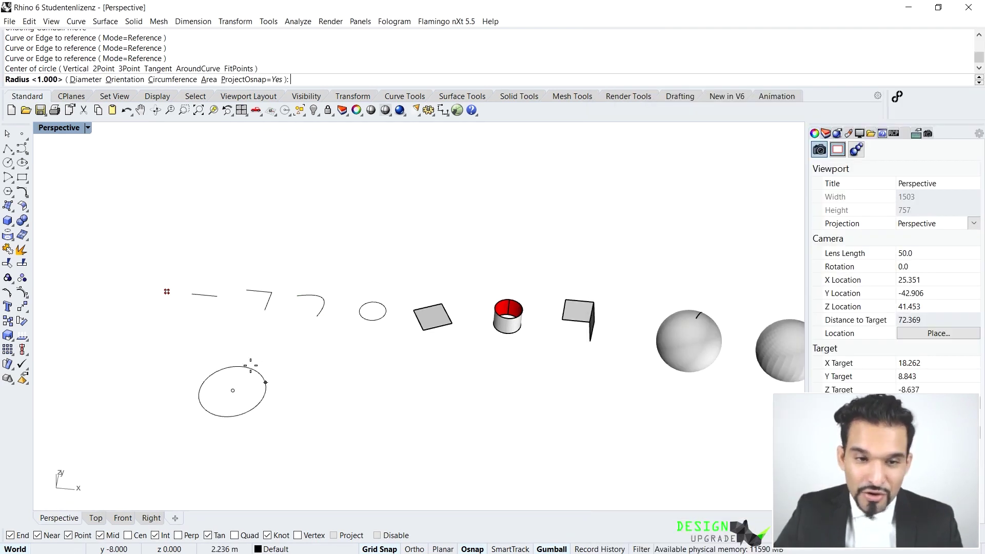
left_click(299, 370)
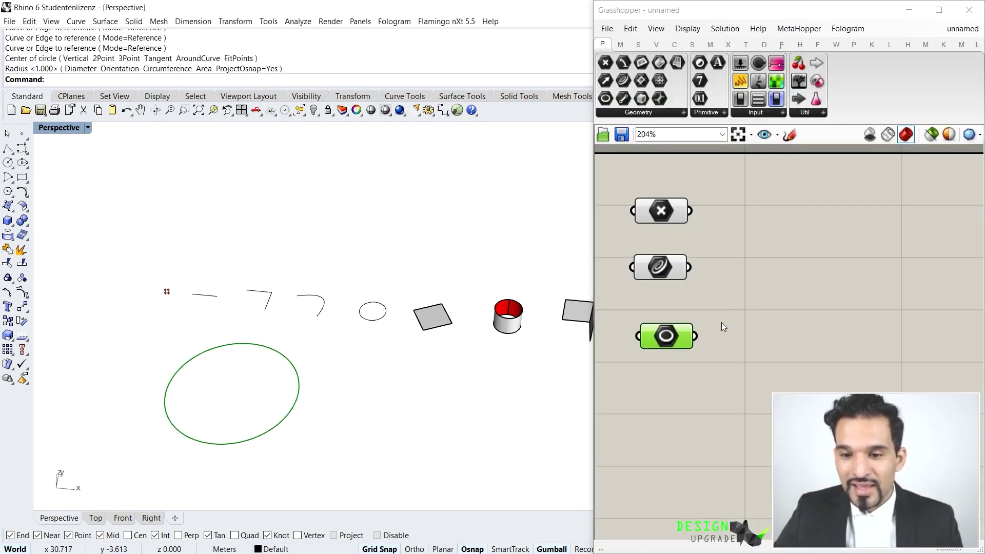
key("Delete")
left_click(658, 269)
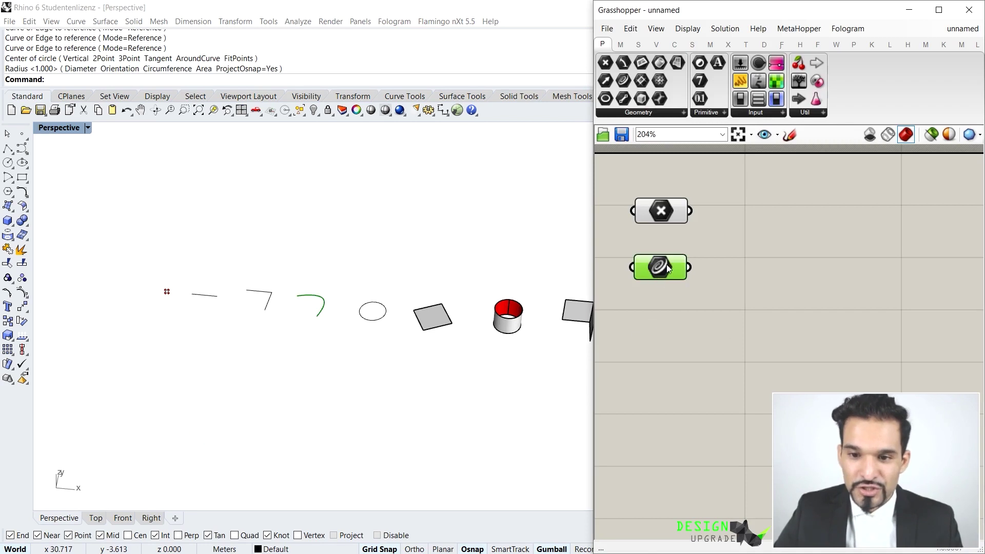
left_click_drag(660, 276, 657, 277)
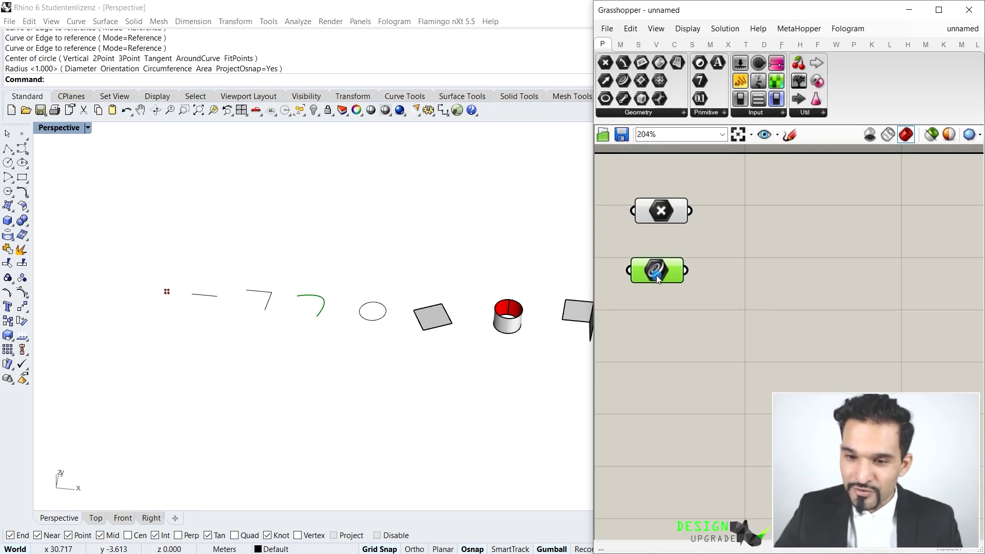
mouse_move(658, 278)
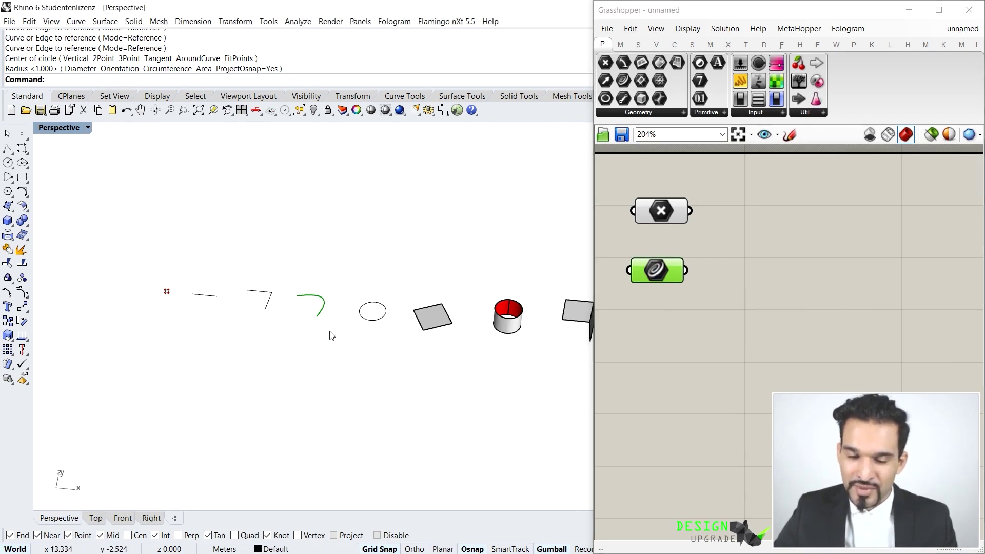
left_click_drag(662, 273, 638, 270)
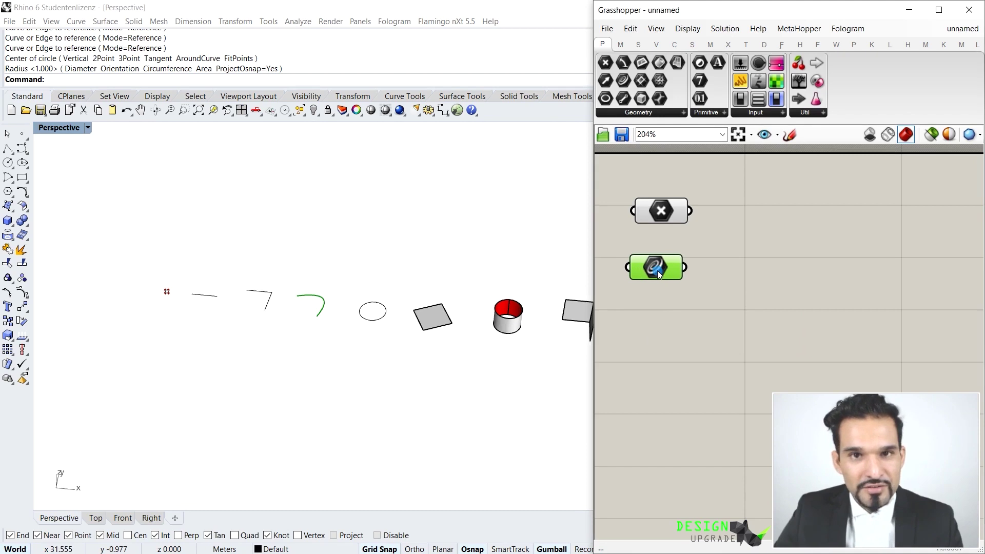
right_click_drag(663, 342, 671, 296)
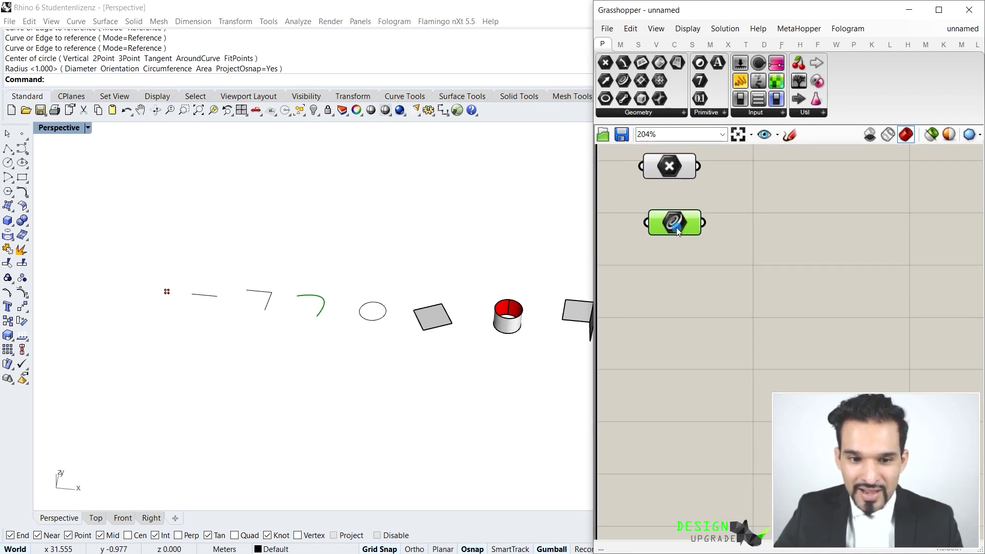
Place a second Curve parameter on the canvas below the first one
left_click(372, 342)
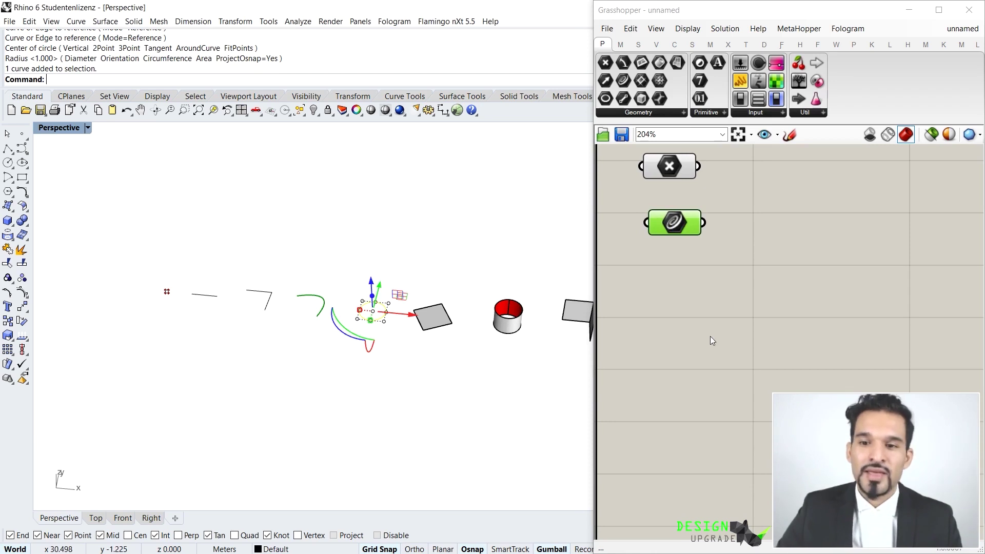
left_click(697, 328)
right_click_drag(698, 328, 674, 307)
scroll(687, 343, "down", 1)
double_click(674, 306)
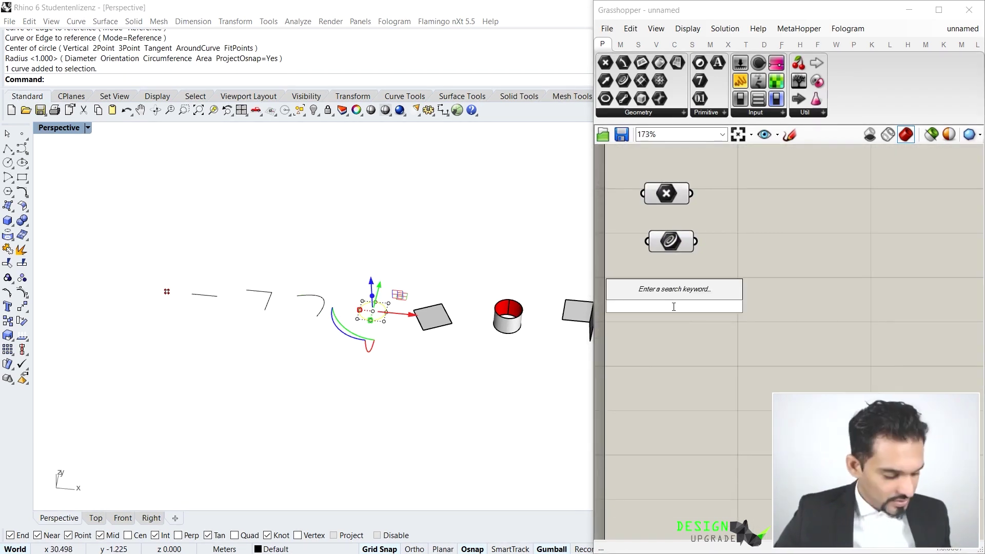
type("curve")
key("Return")
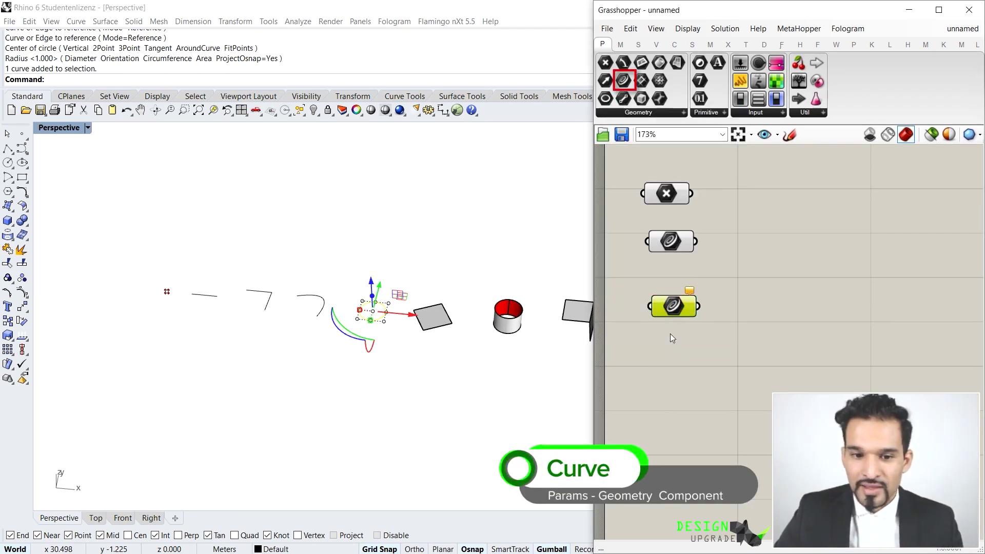
Reference the Rhino circle in the new Curve parameter using Set one Curve
right_click(680, 297)
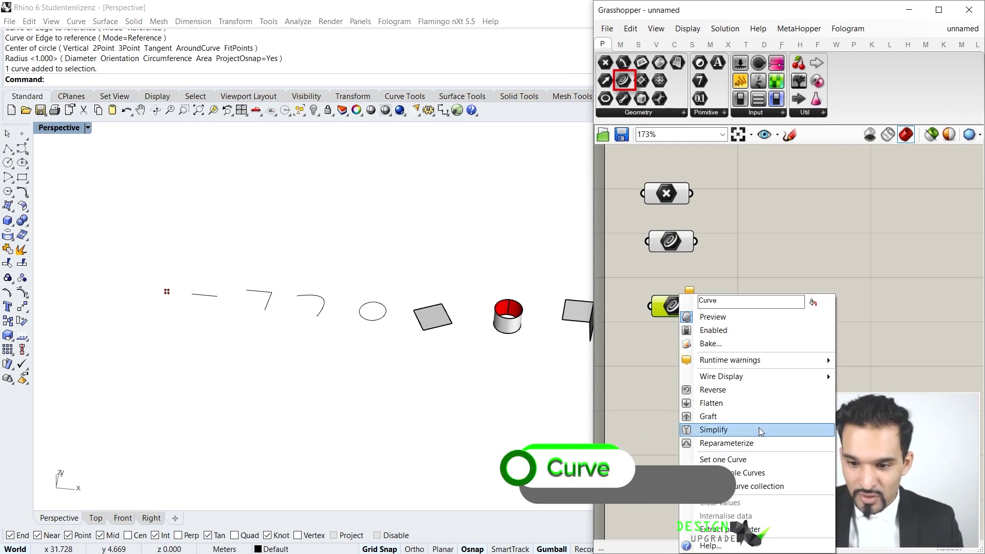
left_click(723, 460)
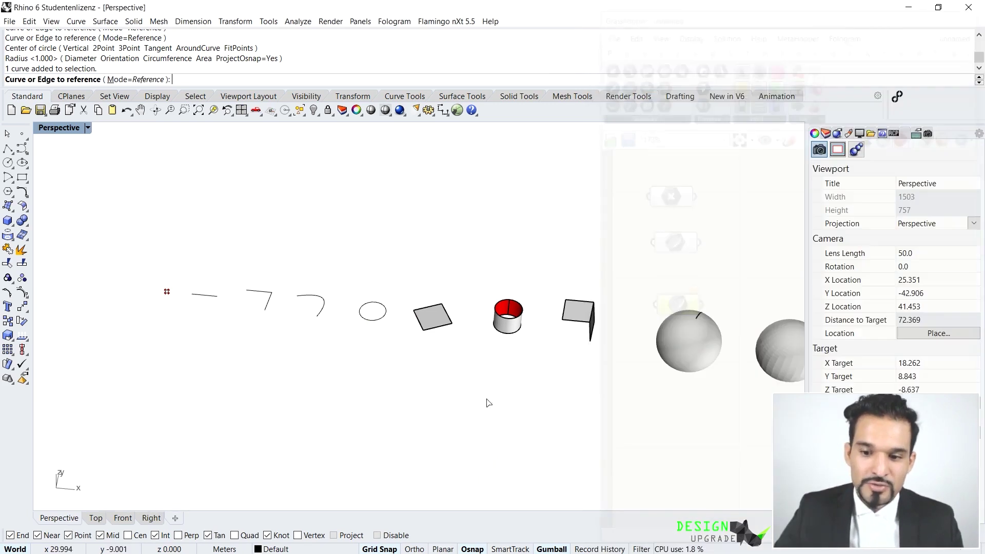
left_click(373, 319)
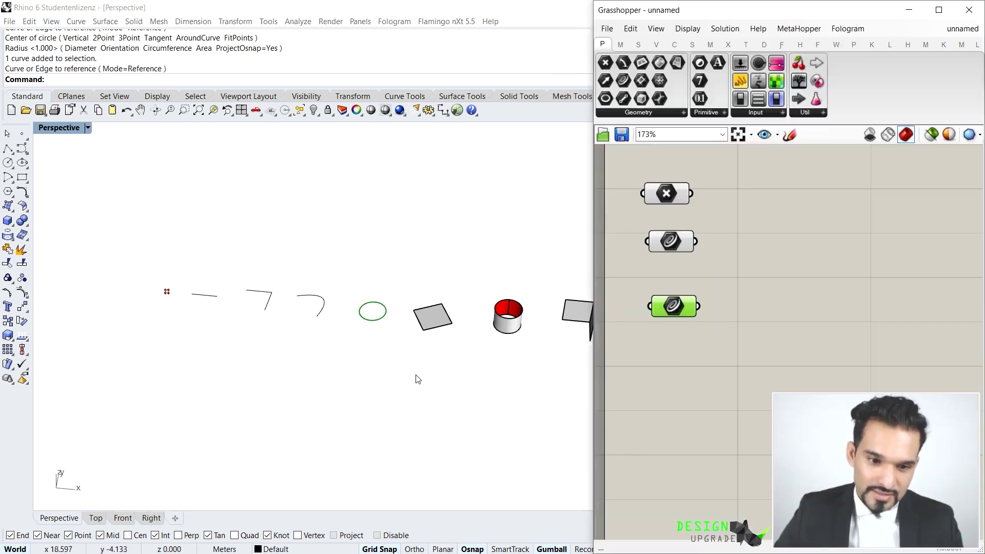
Place a Surface geometry parameter on the canvas below the Curve parameter
double_click(664, 328)
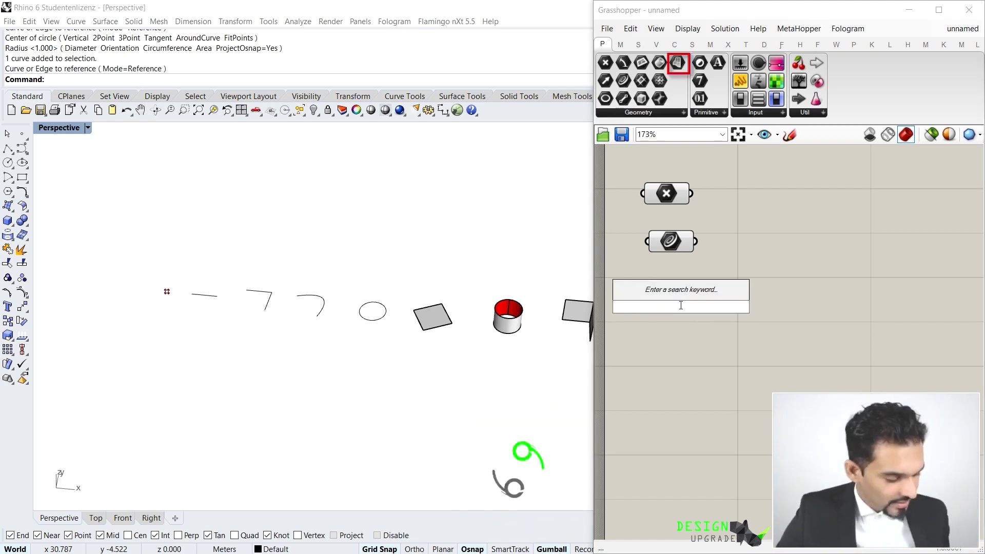
type("surface")
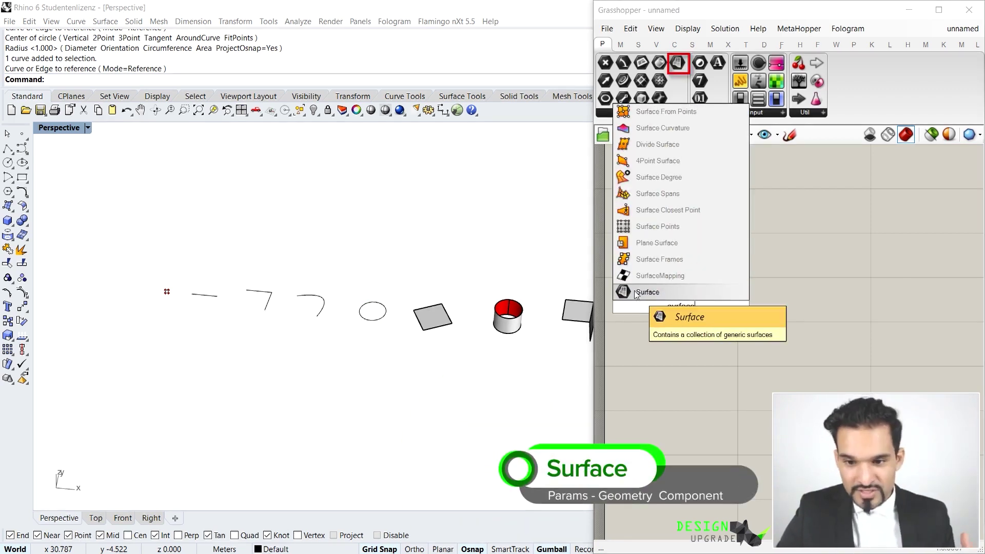
left_click(634, 292)
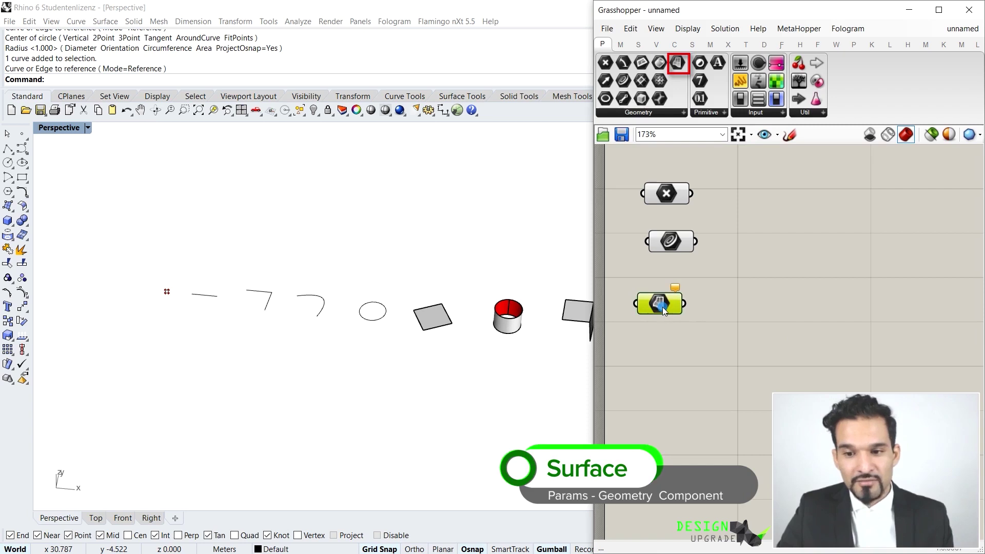
Reference the flat Rhino surface beside the circle in the Surface parameter using Set one Surface, and shift the parameter slightly aside
right_click(664, 308)
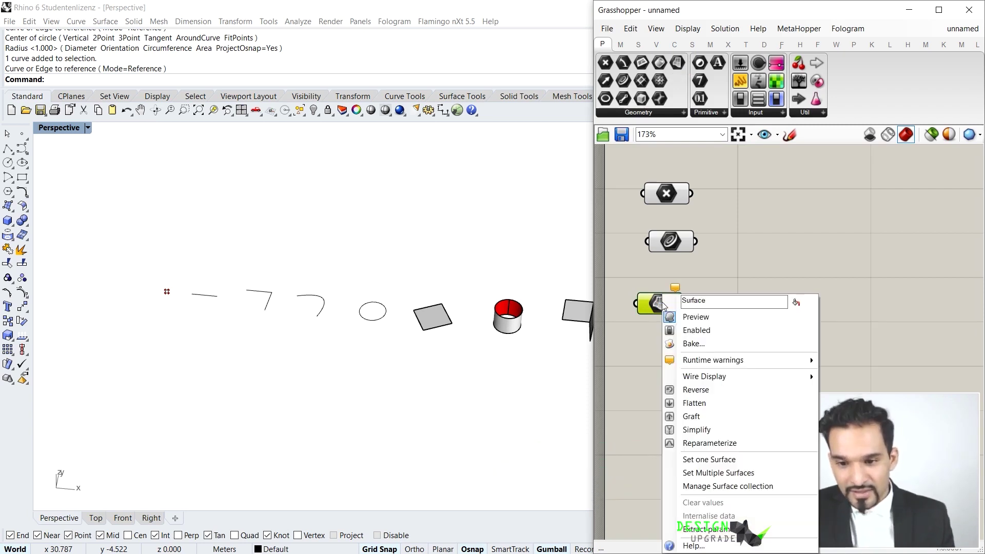
left_click(752, 460)
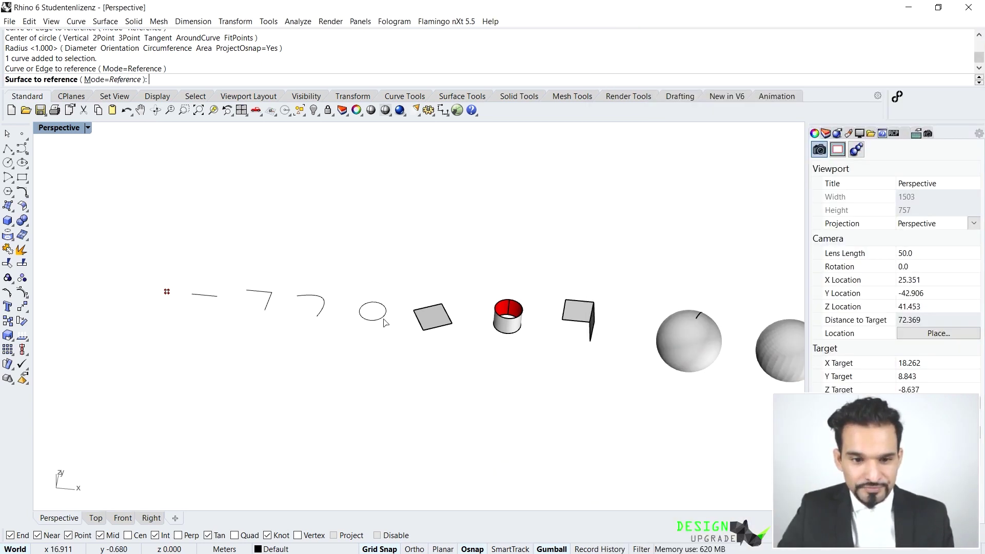
left_click(432, 323)
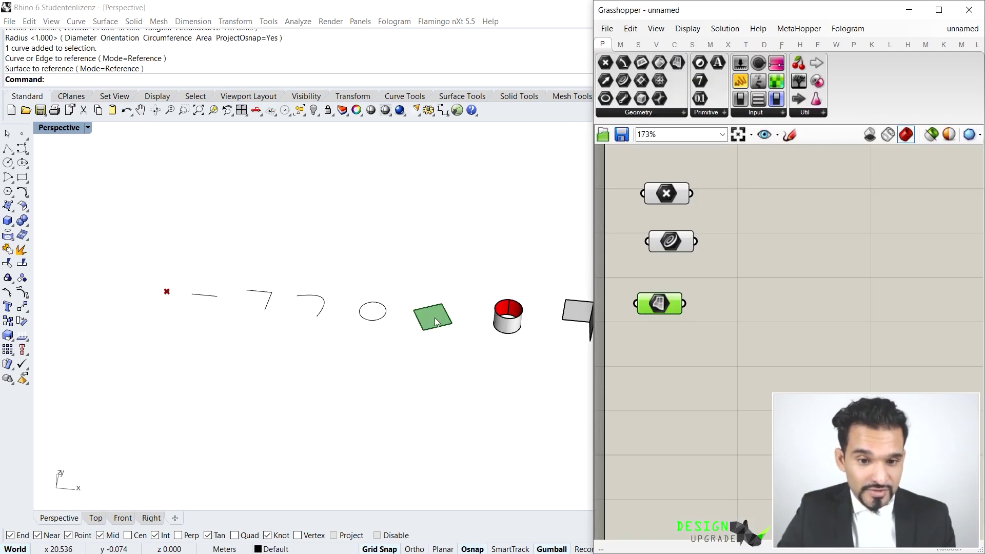
left_click_drag(659, 313, 671, 312)
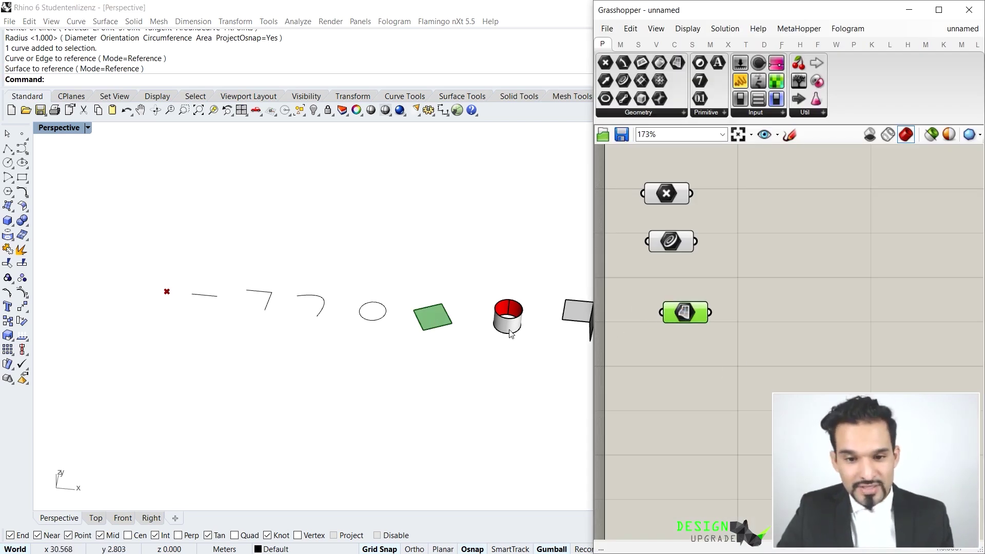
Place another Curve parameter between the existing Curve parameter and the Surface parameter
left_click(670, 246)
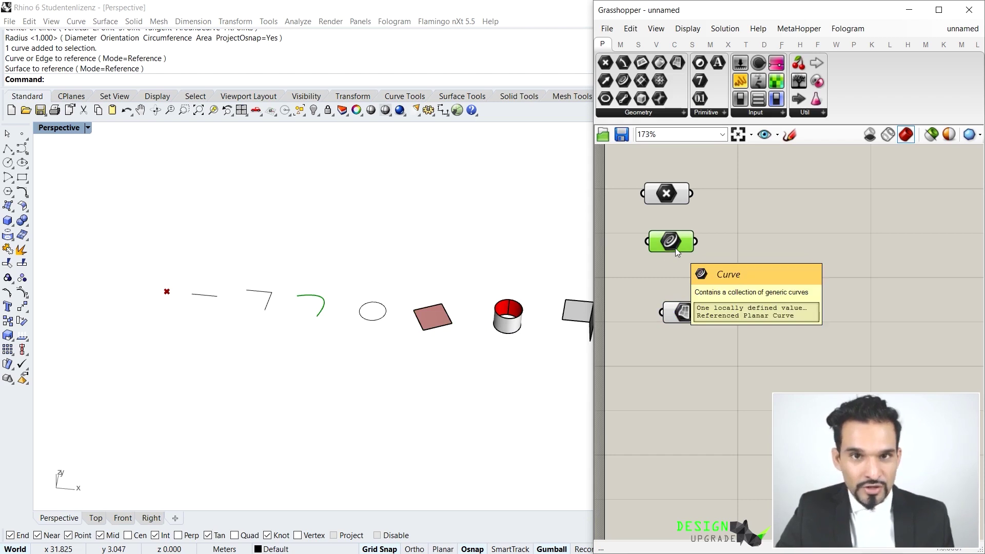
double_click(673, 278)
type("curve")
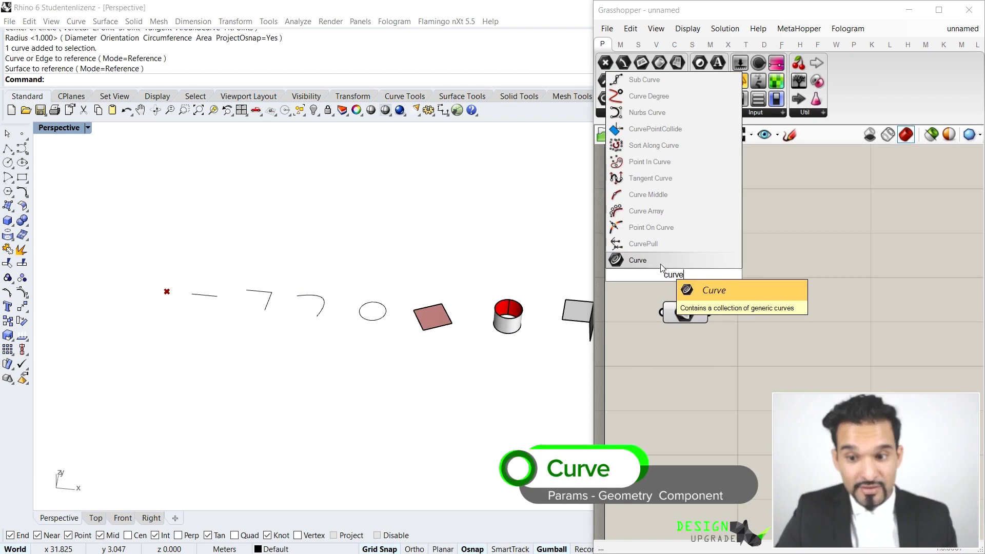
key("Return")
Assign the Rhino circle to the lower Curve parameter with Set one Curve
right_click(674, 280)
left_click(721, 447)
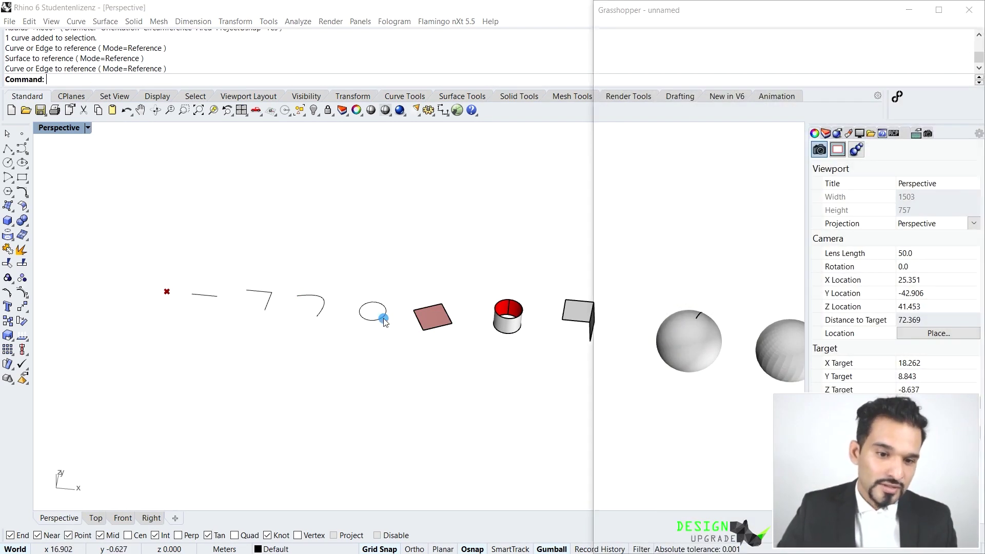
left_click(385, 314)
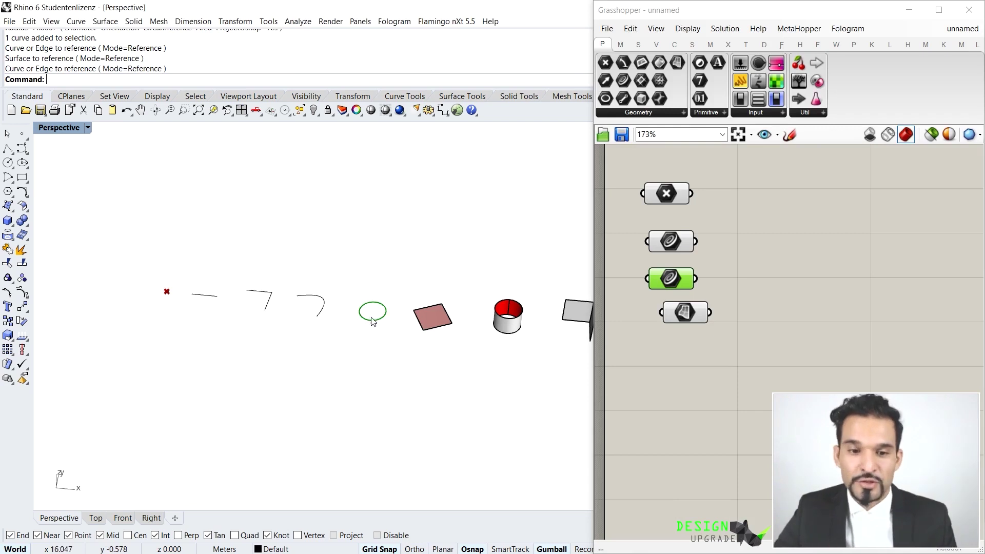
Move the Surface parameter to the right of the circle's Curve parameter and connect the curve output to the surface input
left_click_drag(685, 313, 746, 310)
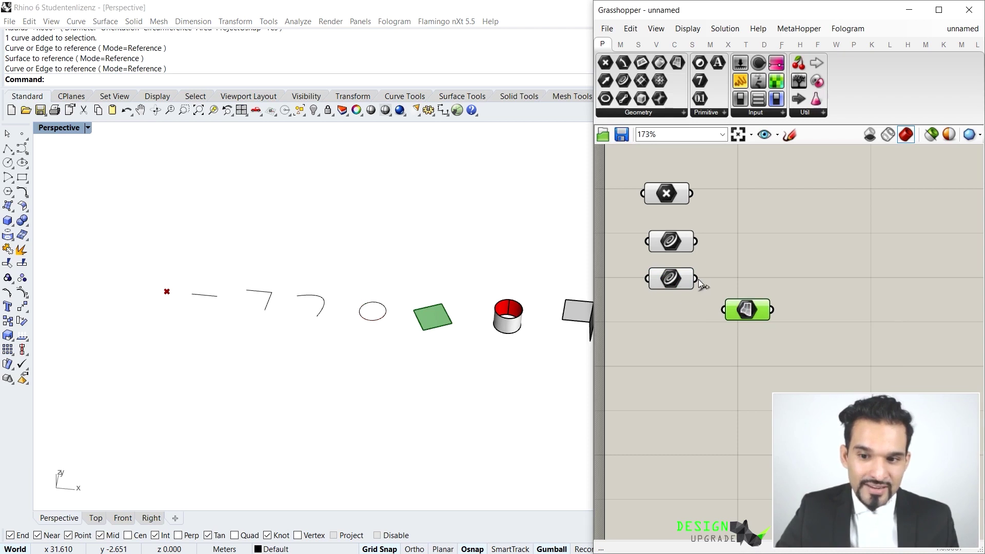
left_click_drag(695, 279, 761, 278)
scroll(354, 300, "up", 5)
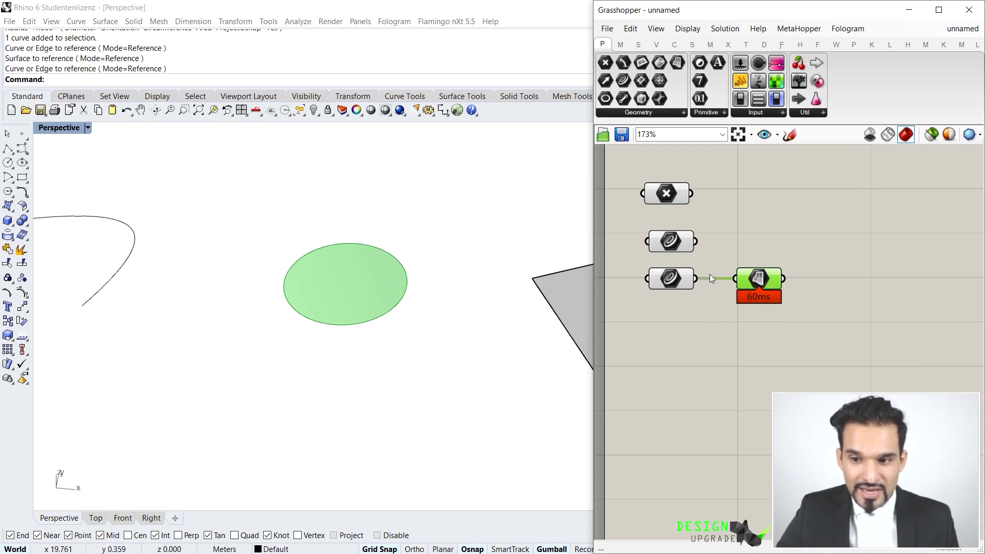
Bake the Surface parameter's circular surface into Rhino on the Default layer
right_click(756, 276)
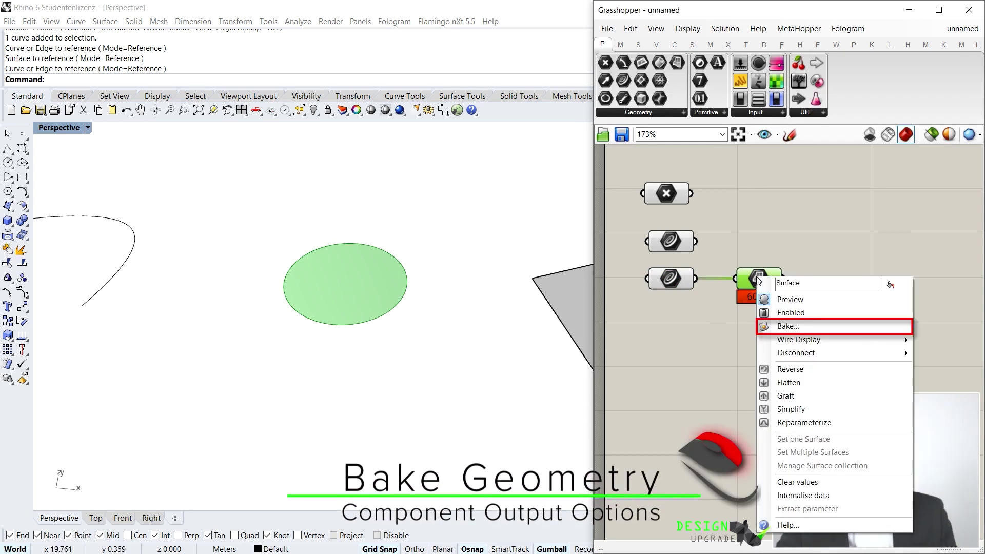
left_click(781, 328)
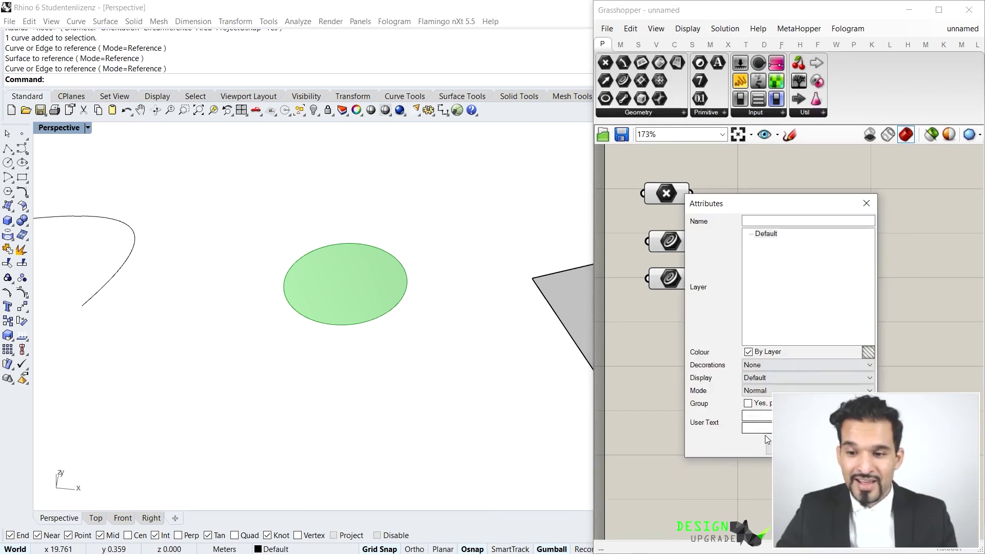
left_click(772, 450)
Delete the baked circular surface from the Rhino viewport
left_click(370, 272)
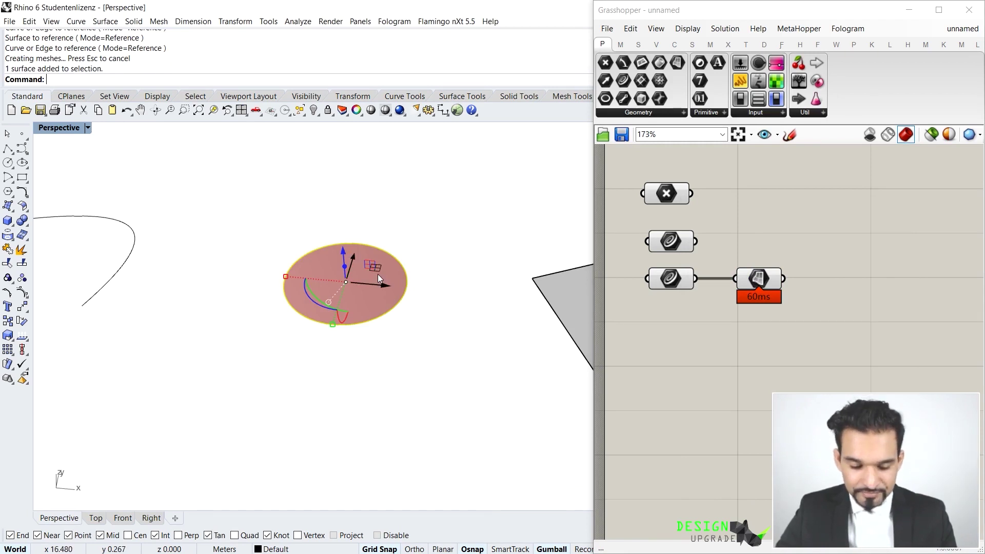
key("Delete")
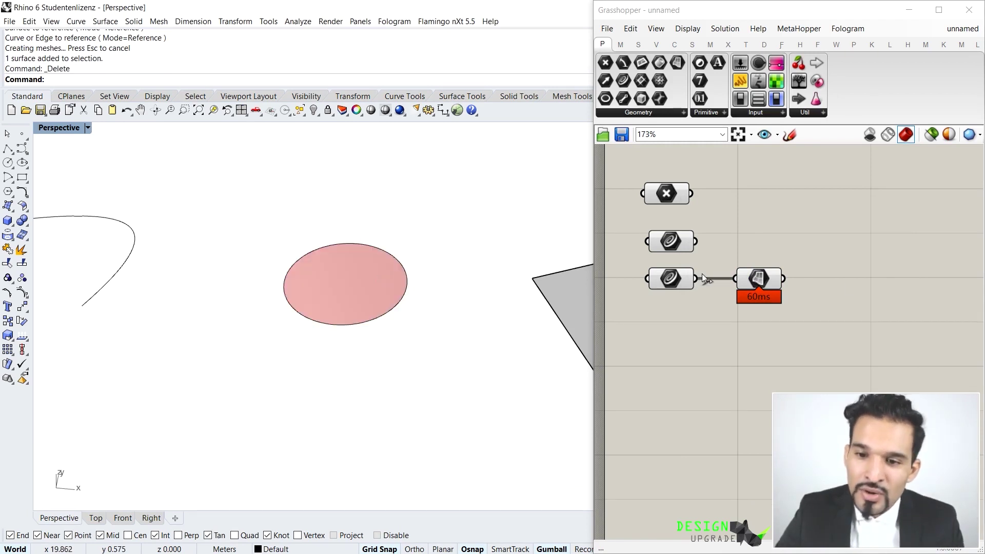
scroll(378, 325, "down", 5)
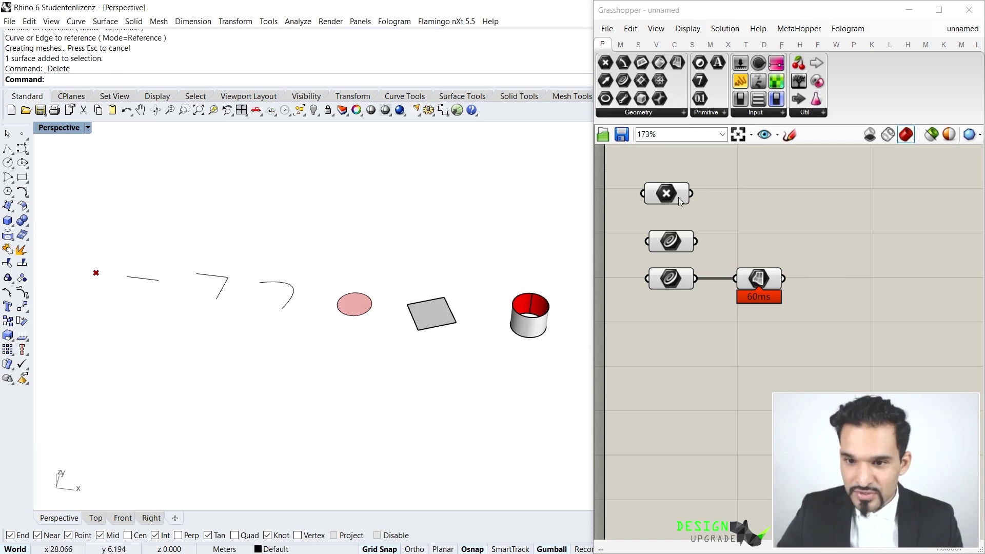
left_click_drag(660, 196, 672, 199)
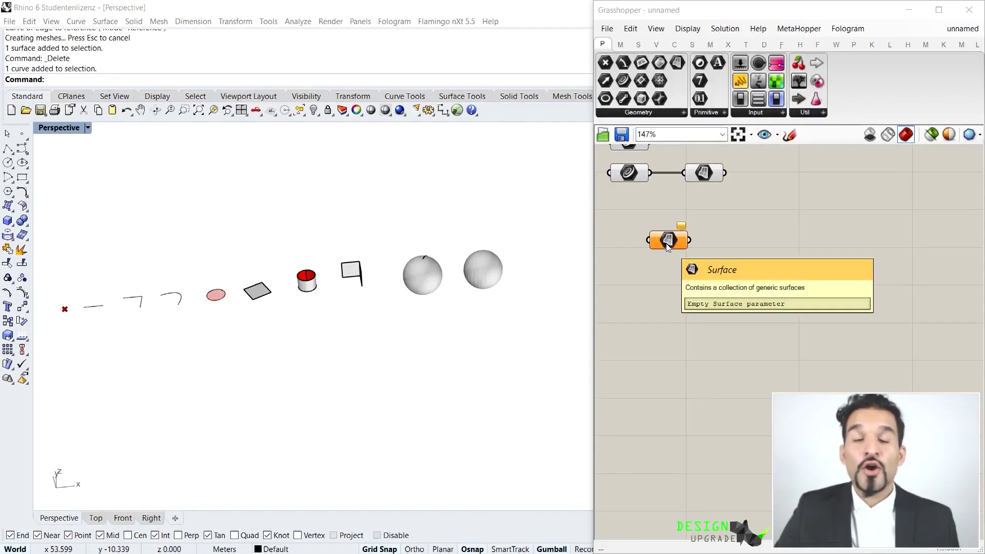
mouse_move(343, 314)
right_mouse_down()
mouse_move(383, 325)
mouse_move(337, 323)
right_mouse_up()
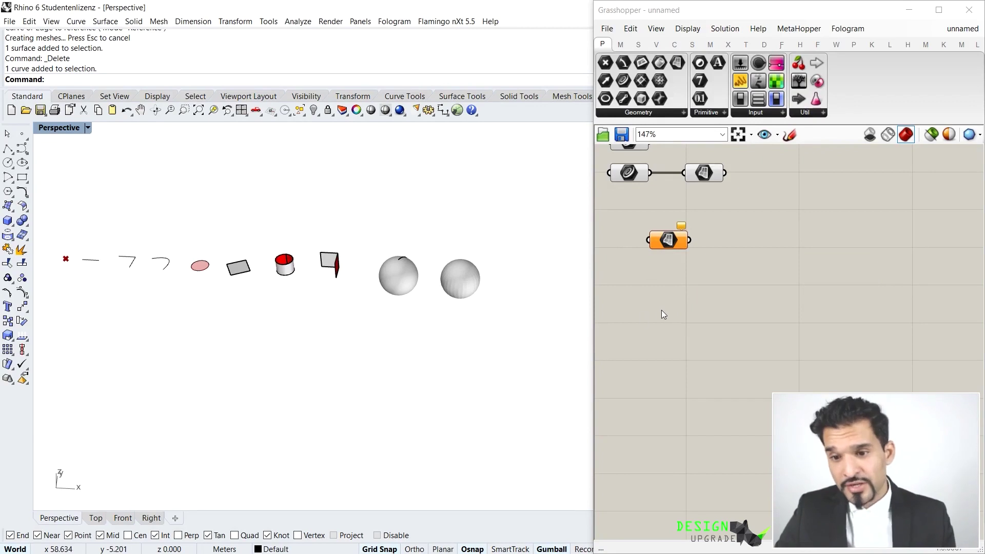
Assign the flat rectangular Rhino surface to the separate, empty Surface parameter with Set one Surface
right_click_drag(663, 270, 675, 289)
left_click_drag(690, 265, 670, 261)
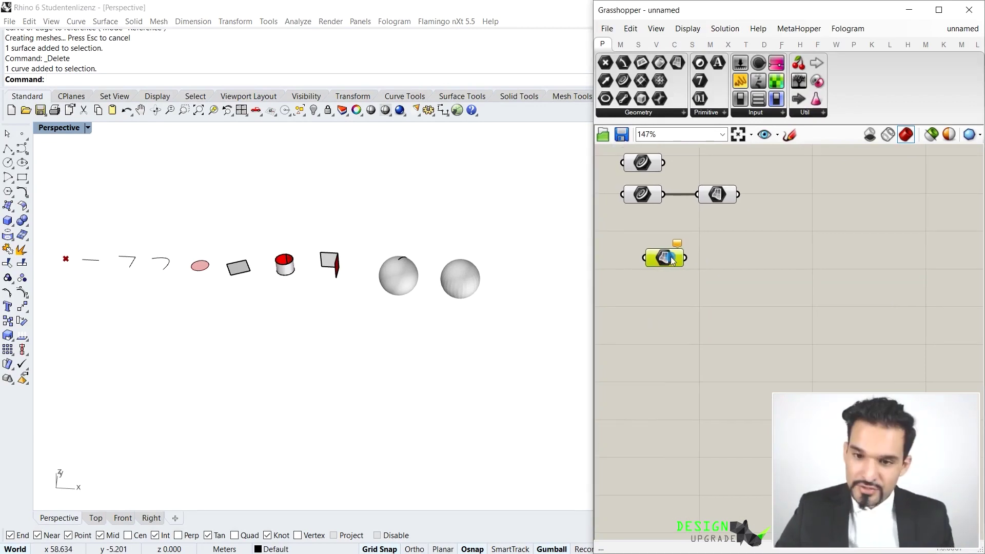
right_click(676, 260)
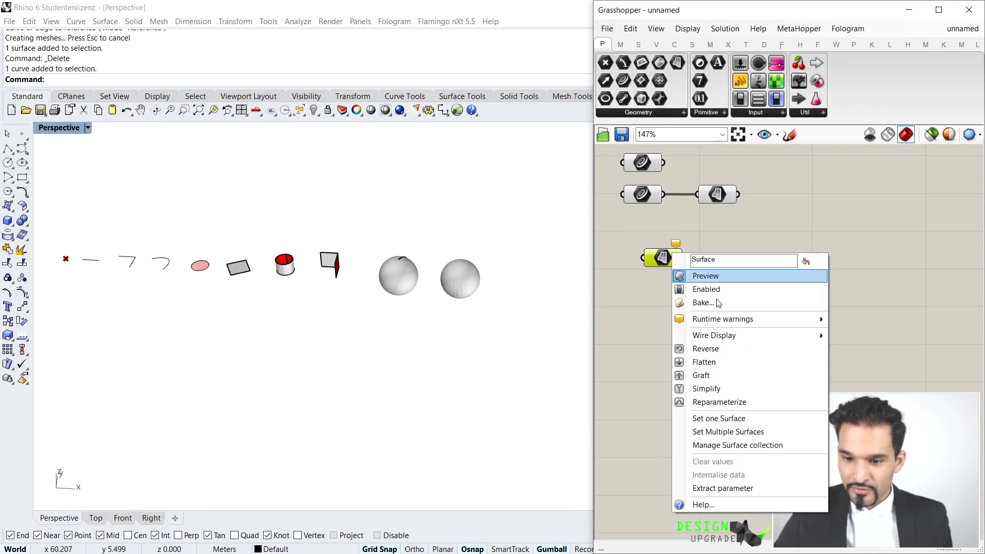
left_click(719, 418)
left_click(242, 271)
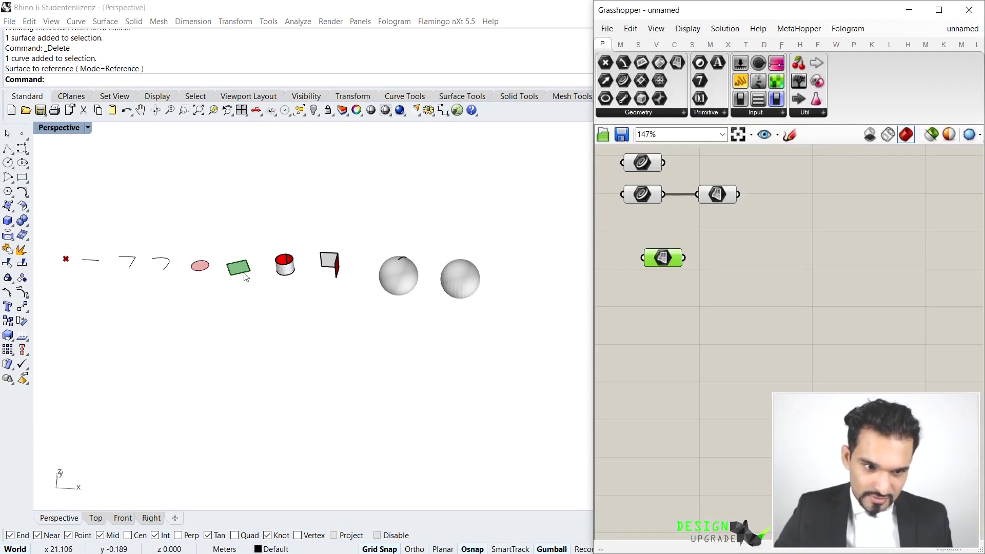
scroll(245, 280, "up", 6)
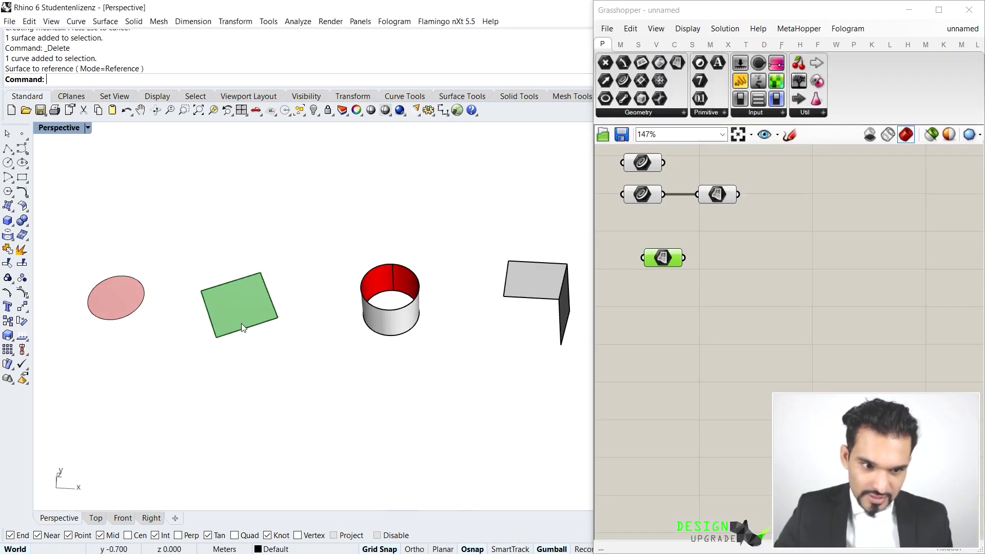
Replace the Surface parameter's reference with the open cylinder using Set one Surface
left_click(668, 305)
right_click(672, 259)
left_click(718, 402)
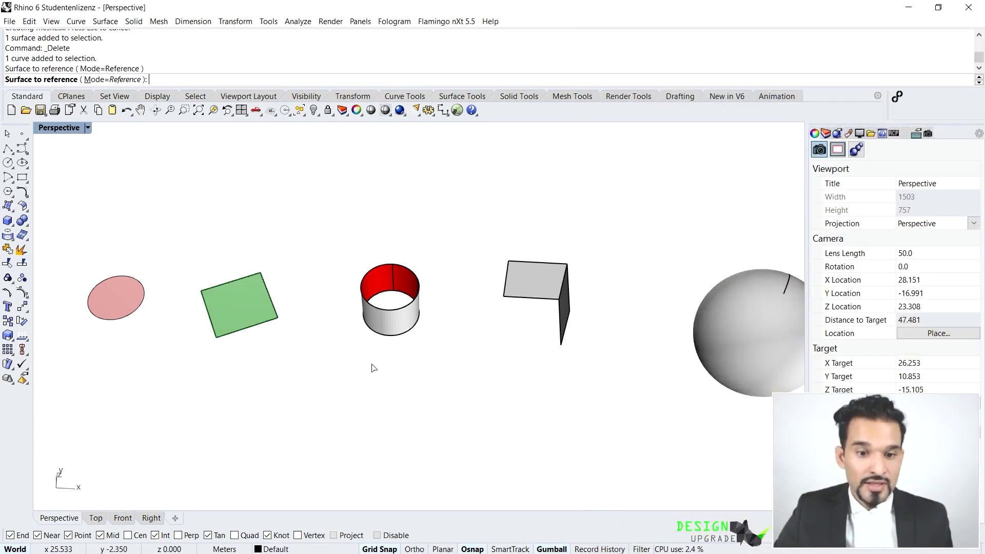
scroll(372, 379, "down", 3)
left_click(326, 213)
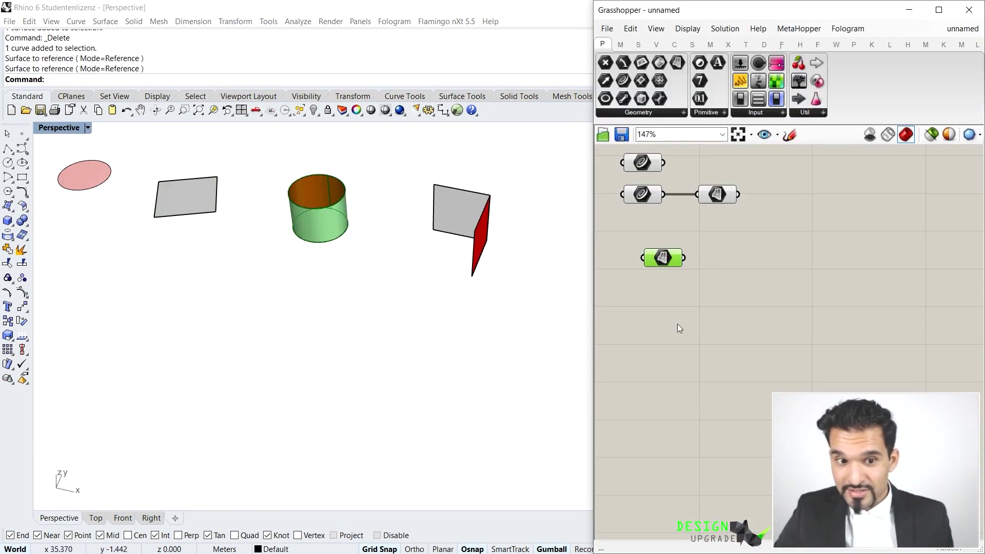
Try to assign the folded two-face polysurface to the Surface parameter with Set one Surface
right_click_drag(378, 287, 354, 317)
left_click(474, 167)
left_click(312, 328)
scroll(311, 328, "down", 8)
scroll(424, 255, "up", 10)
right_click_drag(433, 254, 465, 249)
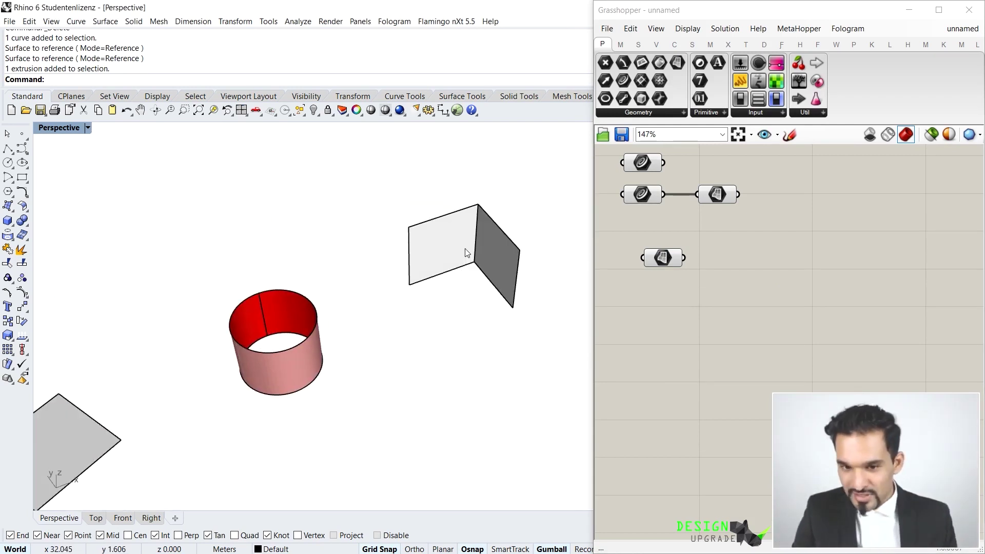
right_click_drag(465, 248, 374, 209)
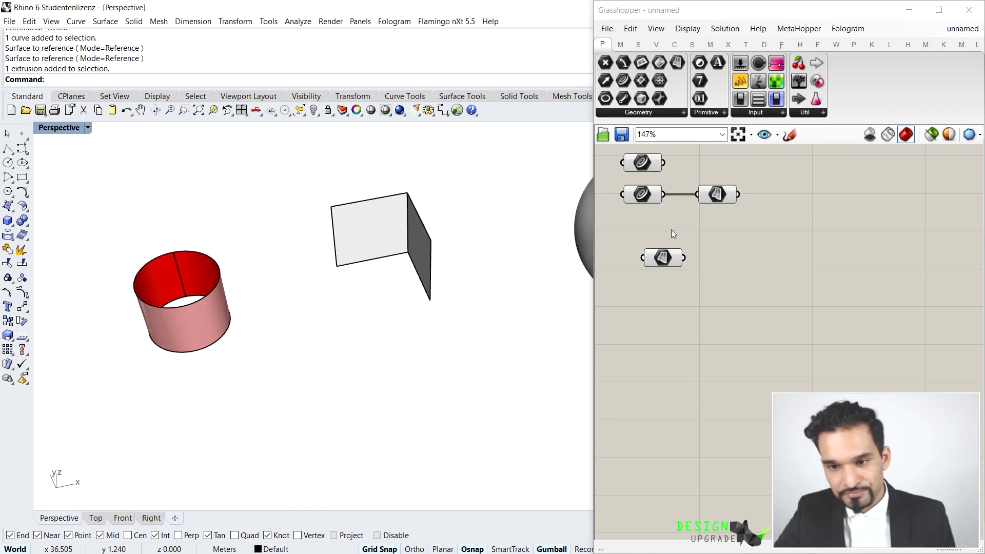
left_click(663, 258)
right_click(666, 258)
left_click(739, 404)
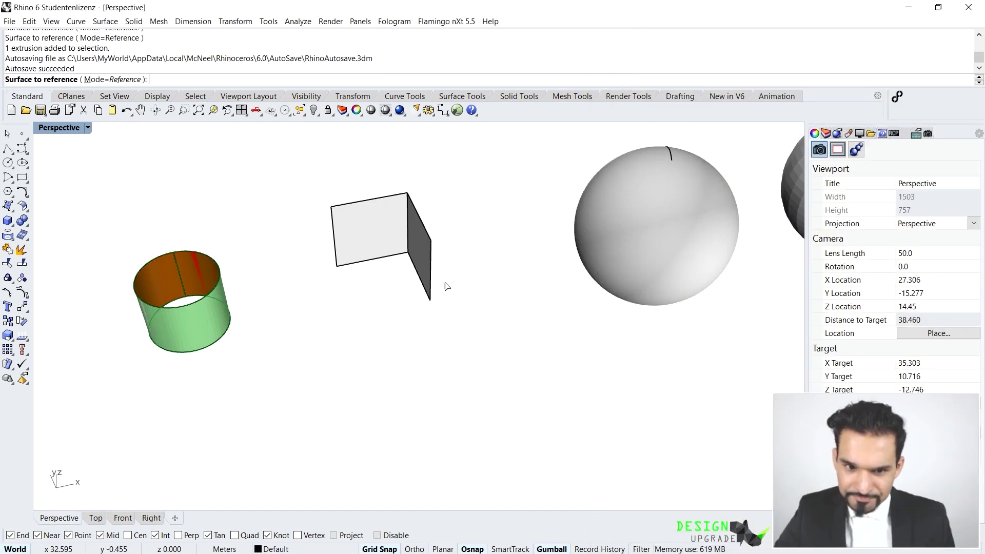
left_click_drag(439, 187, 380, 265)
scroll(411, 229, "down", 3)
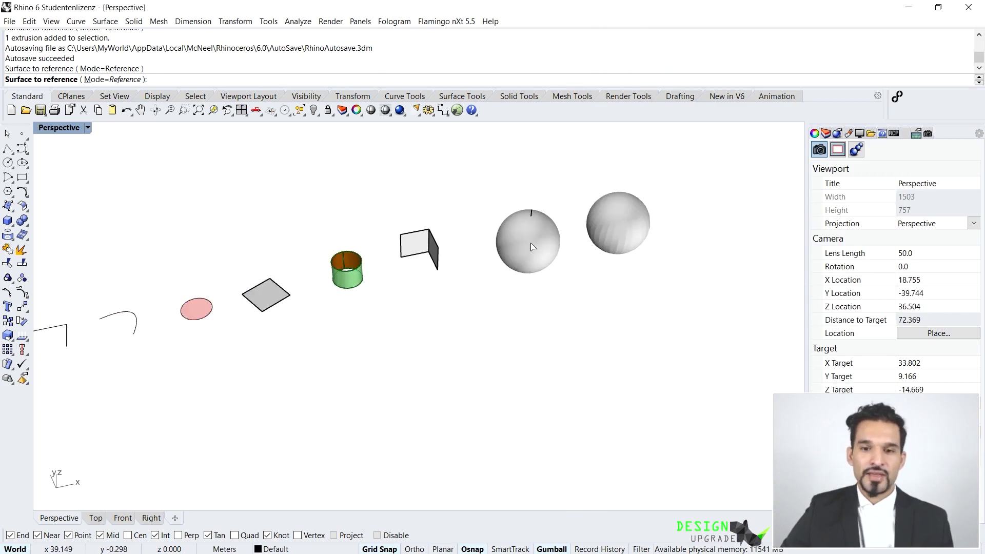
Reference the smooth sphere beside the folded polysurface in the Surface parameter
left_click(530, 242)
left_click(695, 306)
left_click_drag(657, 258, 655, 253)
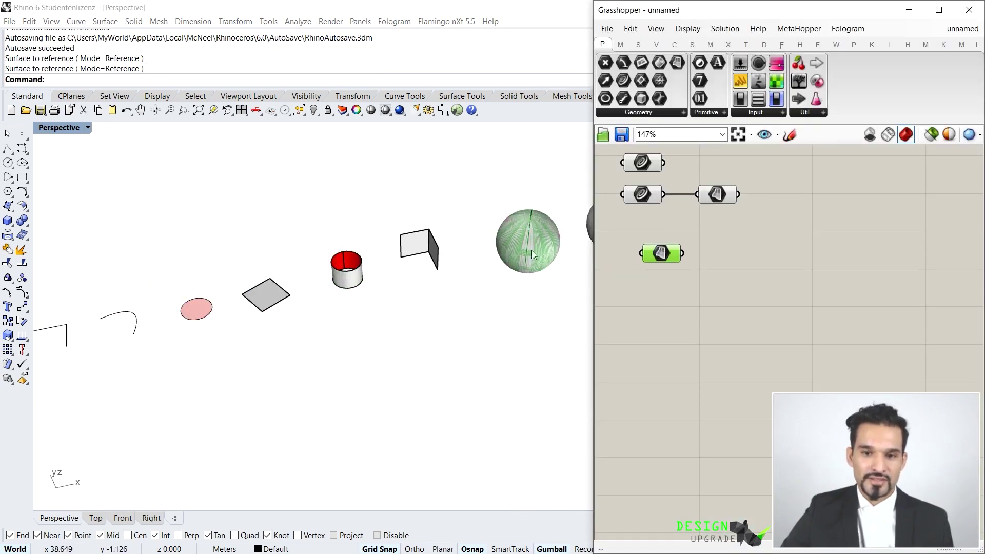
right_click_drag(535, 245, 489, 287)
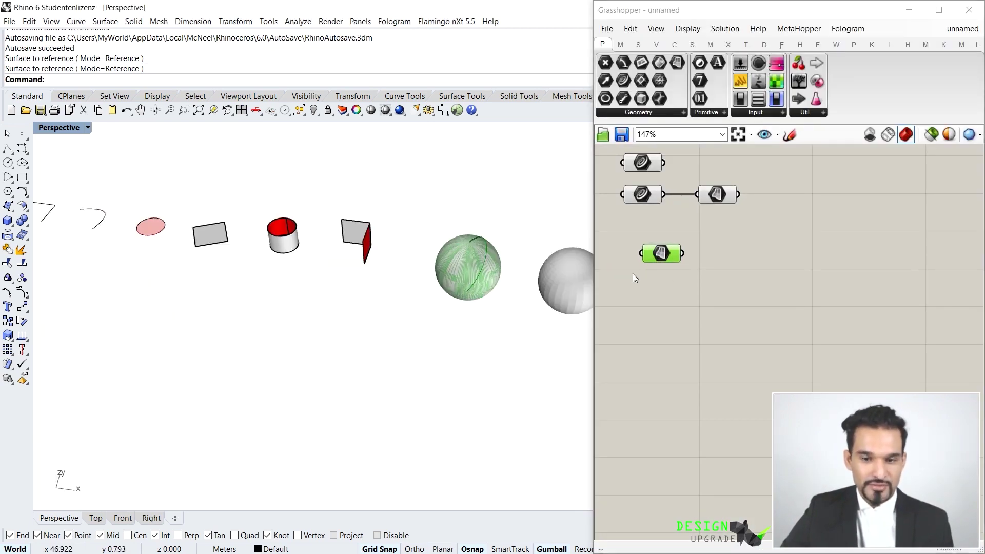
right_click(661, 253)
left_click(708, 392)
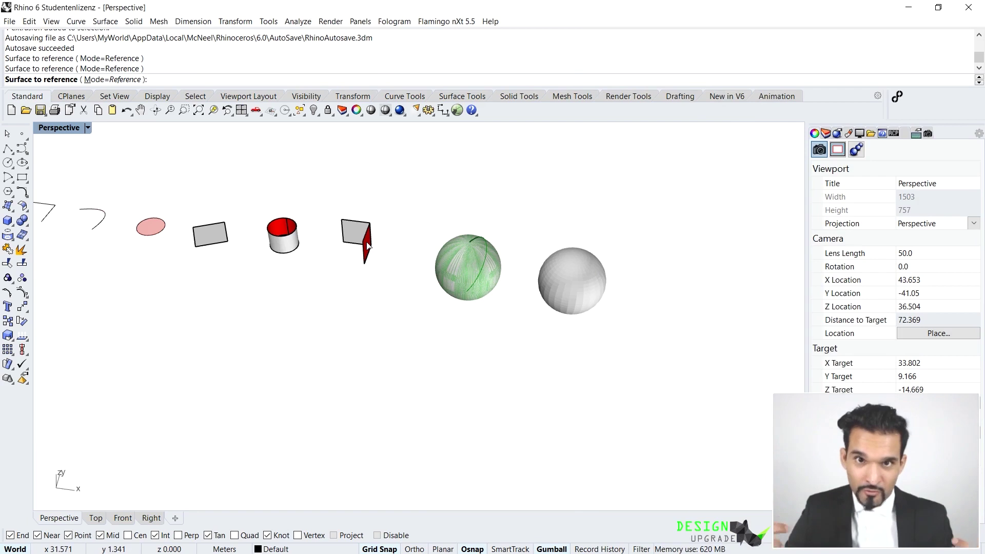
key("Escape")
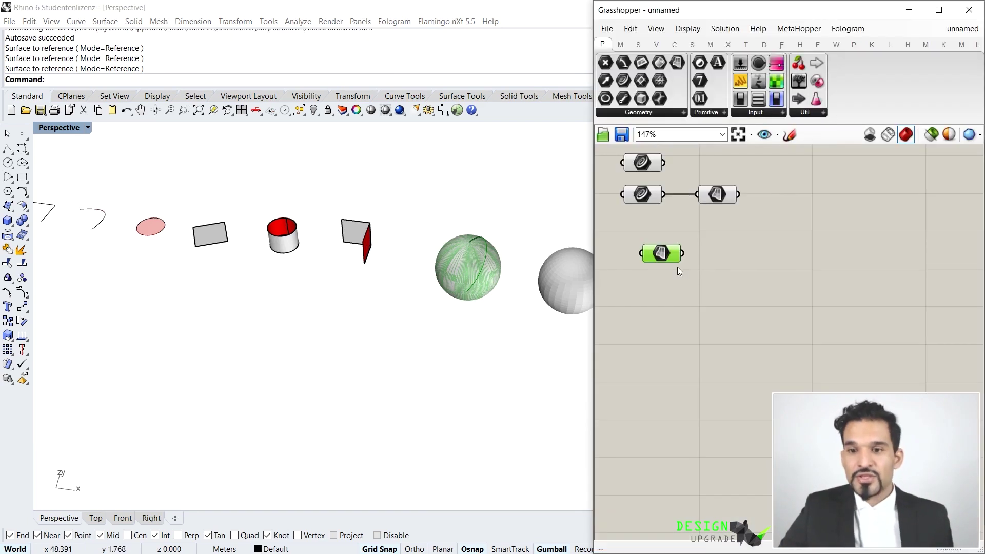
Move the Surface parameter closer to the curve parameters and place a Brep geometry parameter below it
left_click_drag(665, 254, 645, 235)
left_click(627, 114)
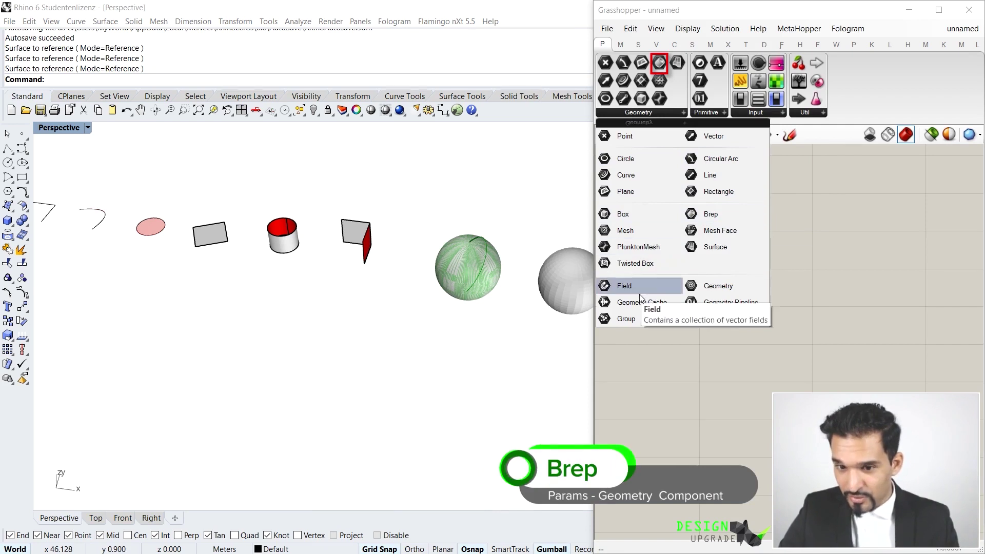
left_click(713, 215)
left_click(698, 277)
scroll(695, 280, "up", 3)
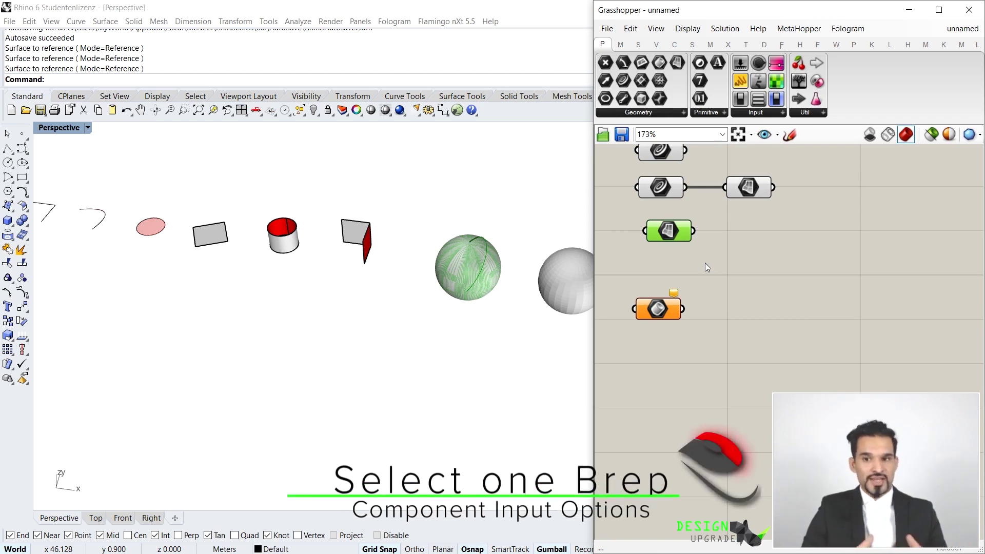
Assign the folded two-face polysurface to the empty Brep parameter with Set one Brep
right_click(655, 307)
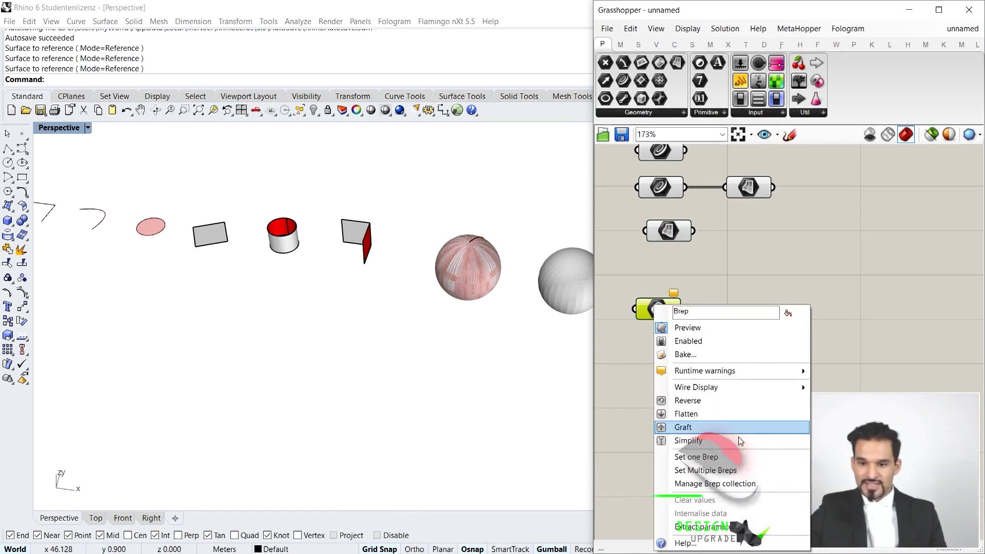
left_click(693, 456)
left_click(352, 240)
right_click_drag(345, 305, 494, 257)
scroll(452, 264, "up", 5)
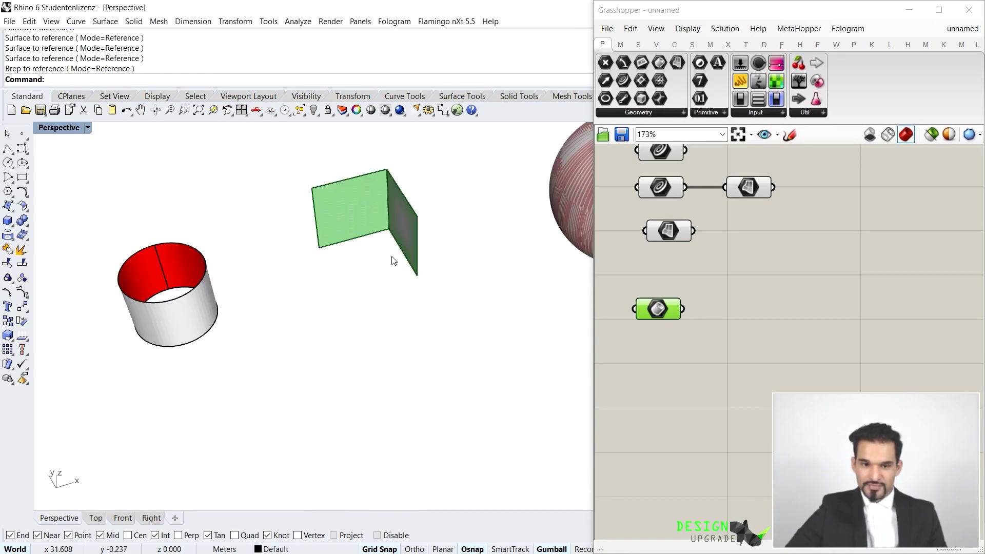
scroll(479, 341, "down", 5)
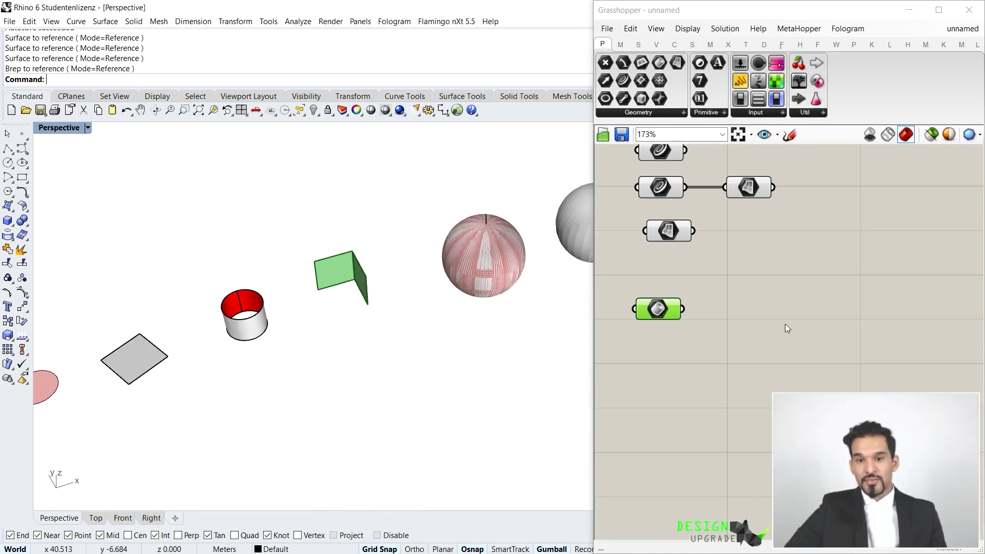
Replace the Brep parameter's reference with the flat rectangular surface using Set one Brep
right_click(649, 310)
left_click(703, 442)
left_click(159, 356)
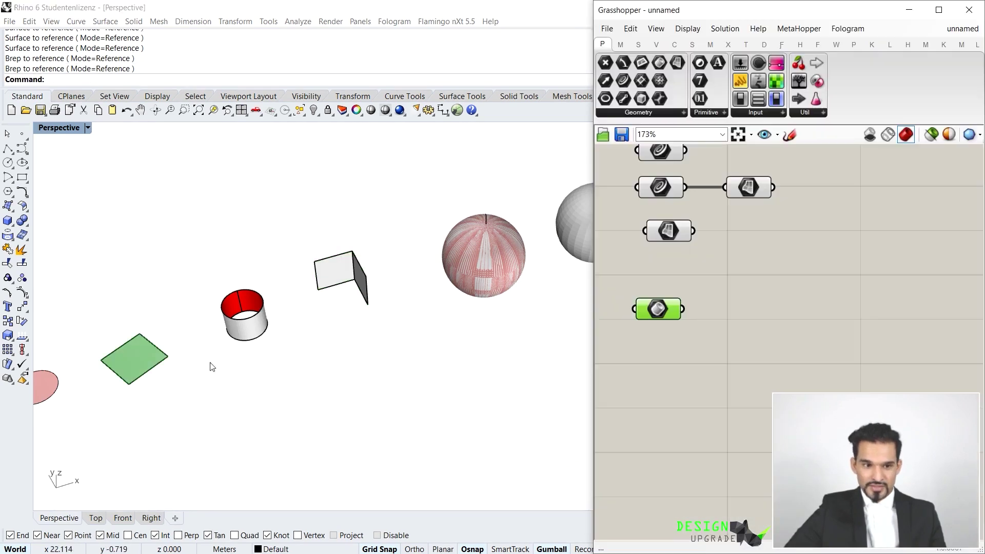
Replace the Brep parameter's reference with the smooth sphere using Set one Brep
right_click(657, 311)
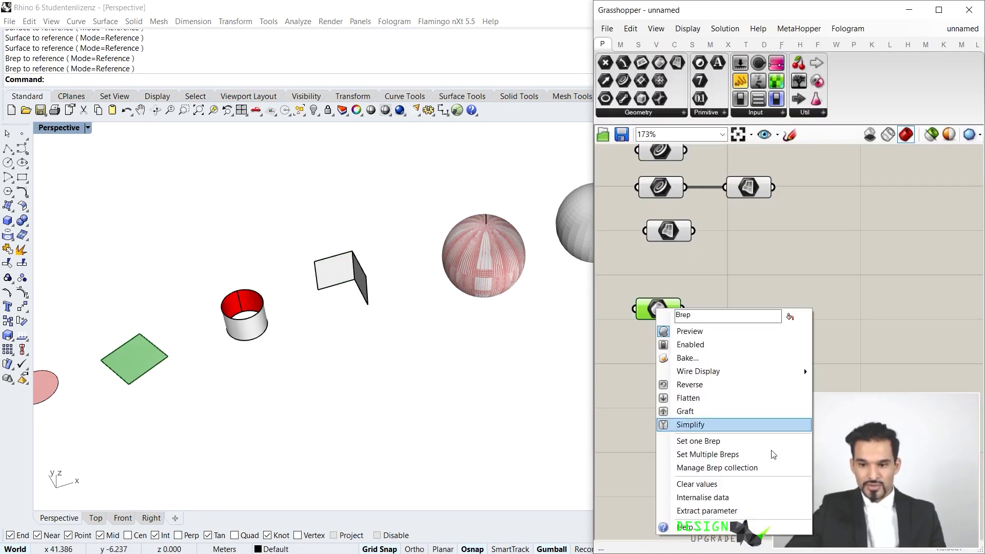
left_click(712, 441)
left_click(482, 261)
right_click_drag(477, 334, 457, 316)
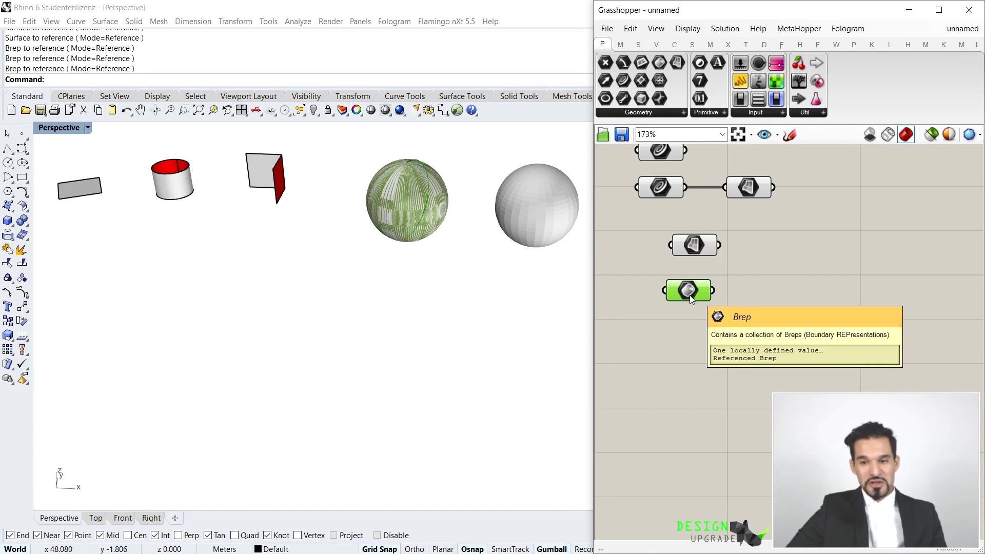
Set the Brep parameter back to the folded two-face polysurface with Set one Brep
right_click(687, 289)
left_click(747, 416)
left_click(260, 168)
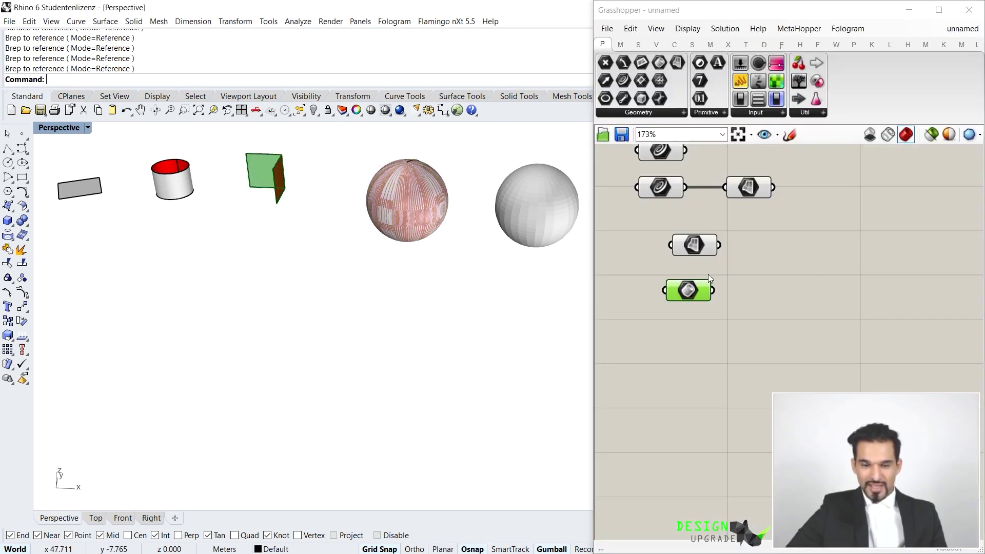
Move the Surface parameter to the right of the Brep parameter and connect the Brep output to the surface input
left_click_drag(690, 246, 775, 267)
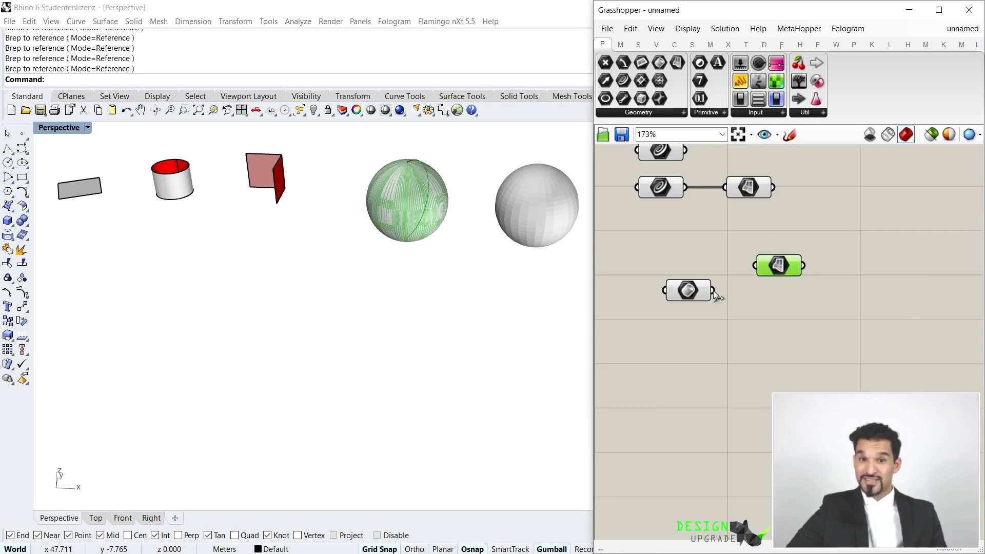
left_click_drag(713, 291, 754, 265)
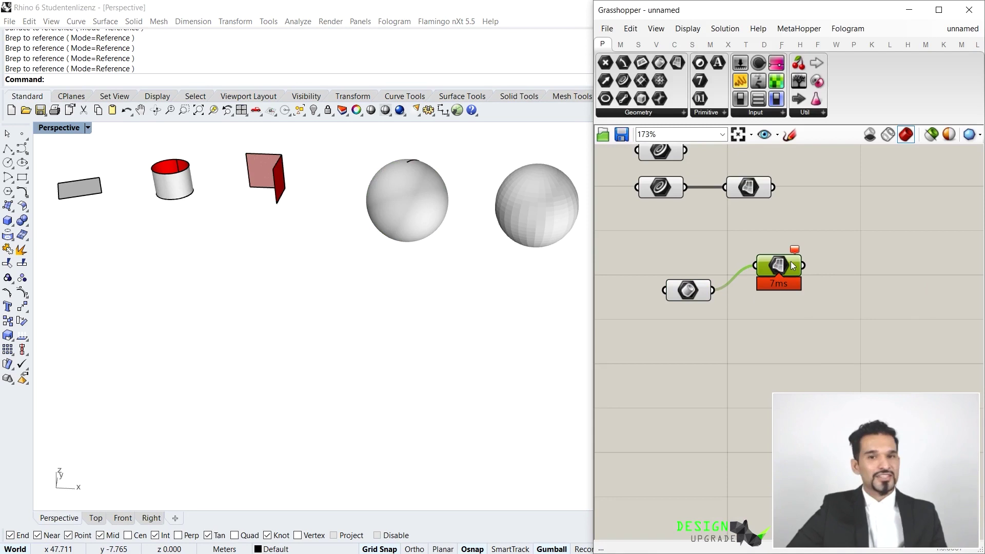
scroll(759, 246, "up", 3)
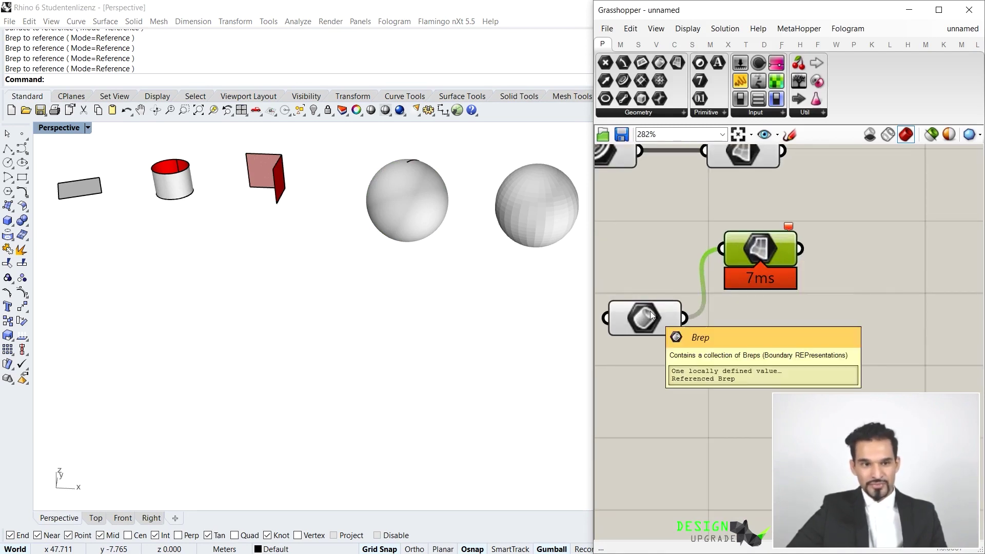
scroll(651, 310, "down", 2)
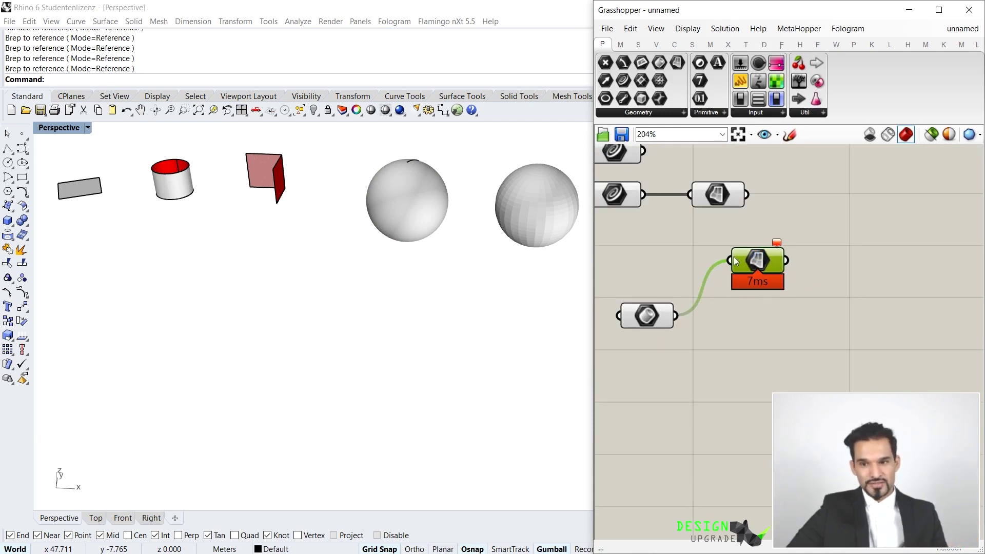
Disconnect the Brep parameter from the Surface parameter and align both in a column below the curve parameters
left_click_drag(729, 261, 676, 315, "ctrl")
left_click_drag(746, 261, 667, 265)
scroll(754, 292, "down", 1)
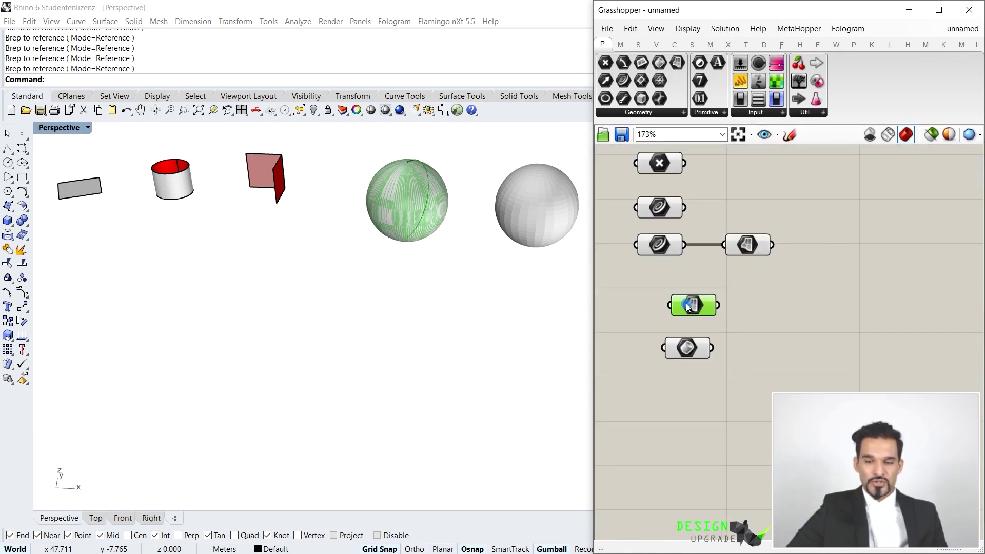
left_click_drag(700, 310, 669, 300)
left_click_drag(689, 348, 663, 338)
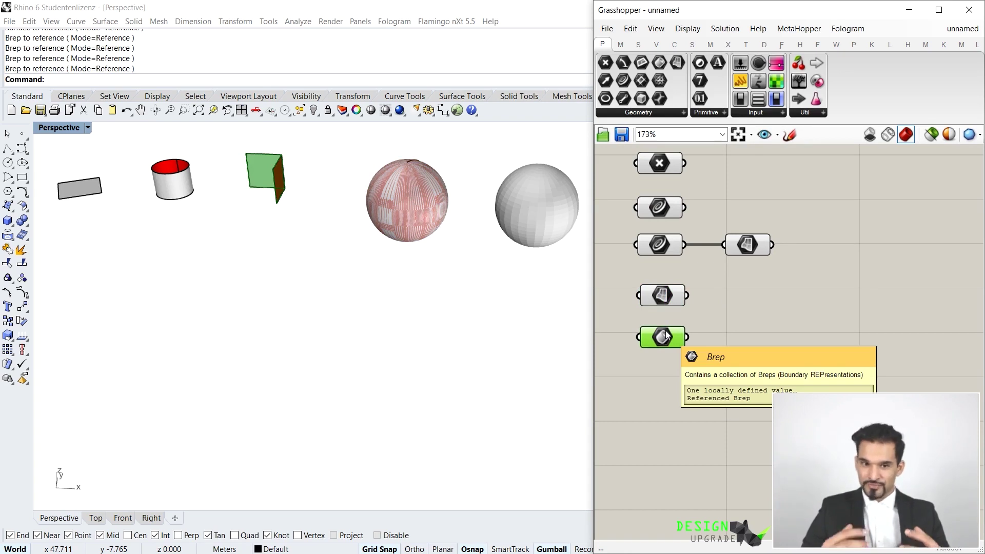
Add a Mesh geometry parameter to the canvas directly below the Brep parameter
left_click(682, 369)
right_click_drag(682, 368, 689, 296)
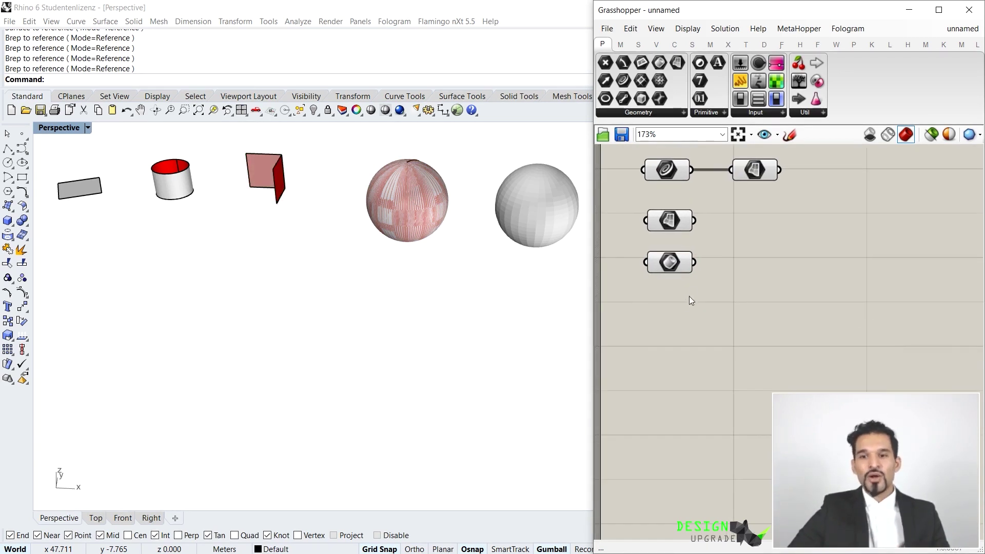
double_click(676, 303)
type("mesh")
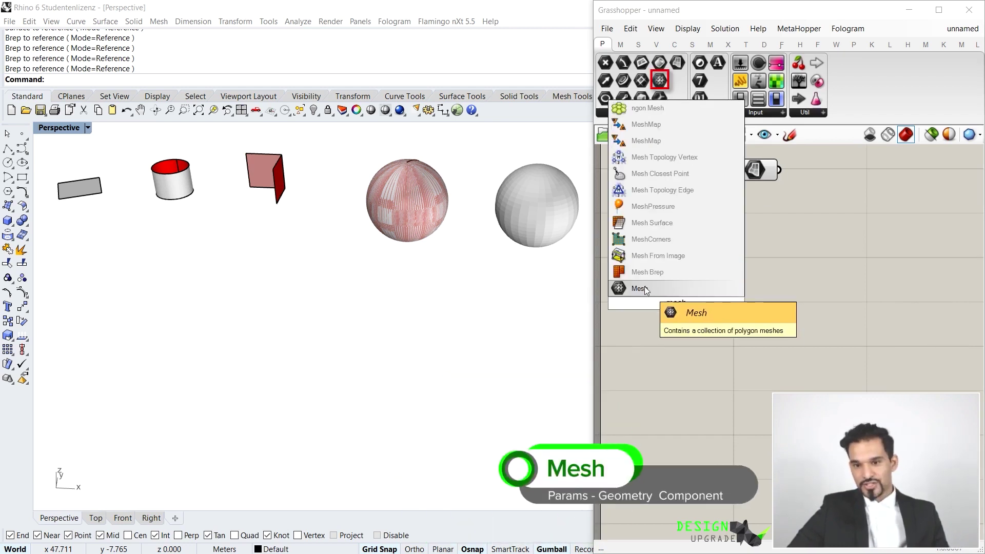
left_click(644, 287)
left_click_drag(677, 307, 672, 307)
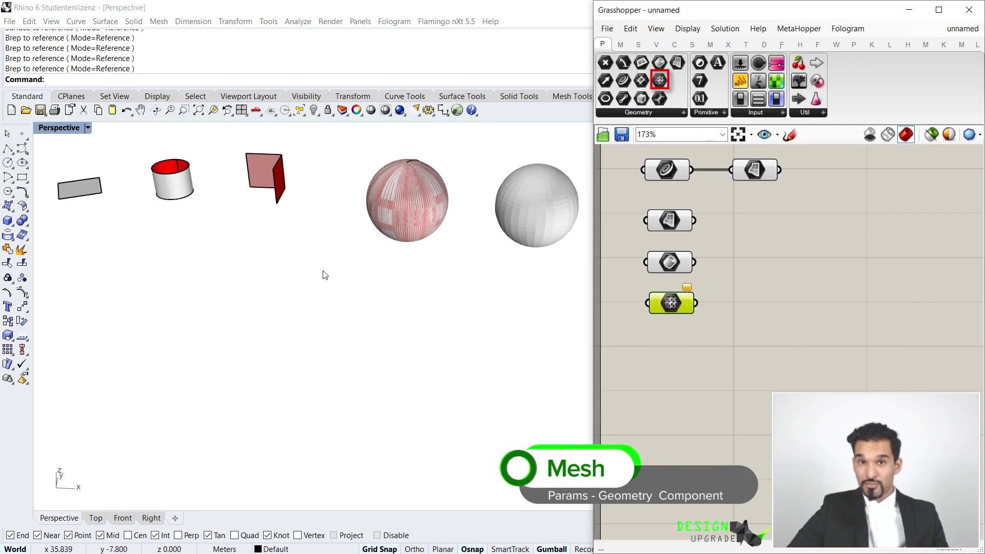
Examine the faceted mesh sphere in the Rhino viewport by selecting it, then deselect it
scroll(436, 246, "up", 4)
left_click(379, 229)
right_click_drag(433, 292, 428, 319)
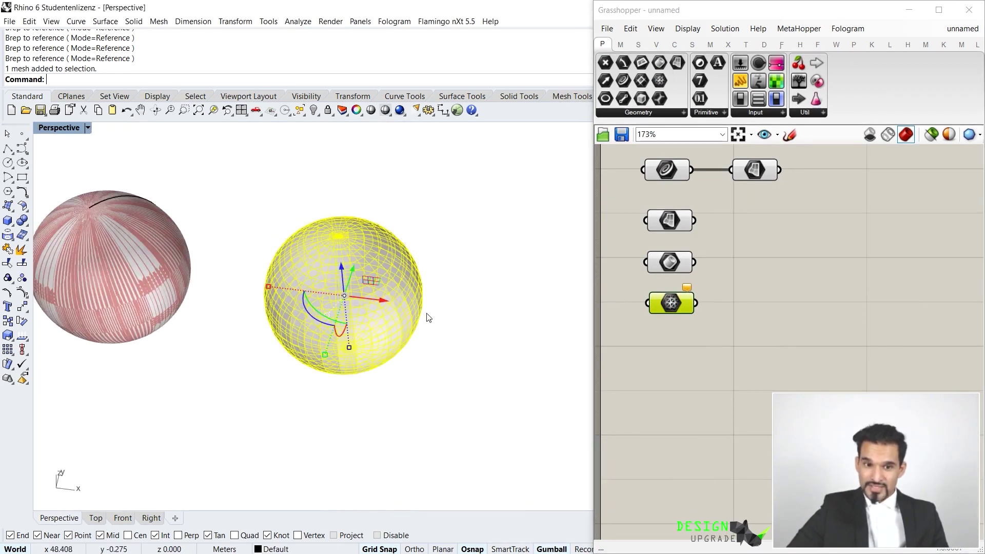
left_click(438, 248)
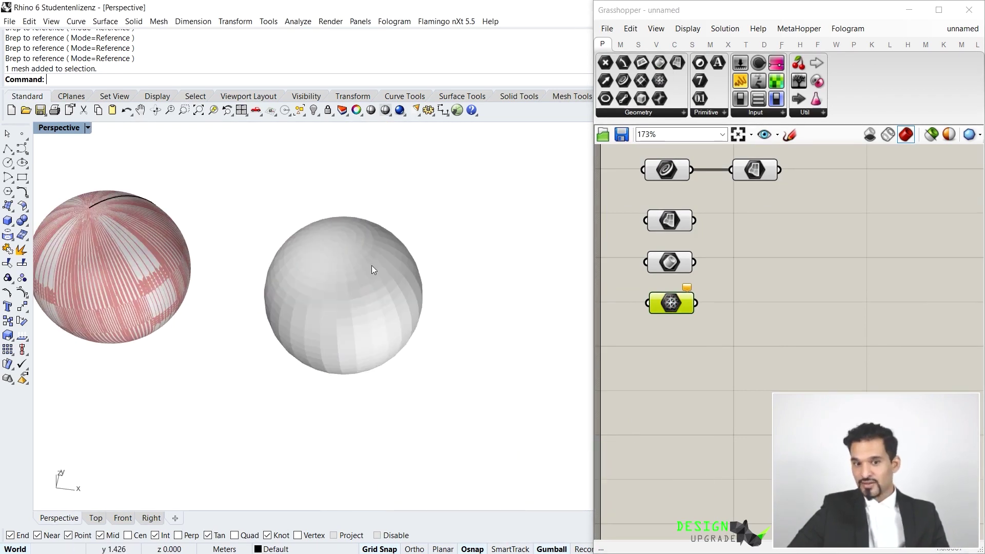
Turn off the preview of the sphere's Surface parameter and the Brep parameter
left_click_drag(842, 185, 668, 253)
left_click(671, 265)
key("ctrl+q")
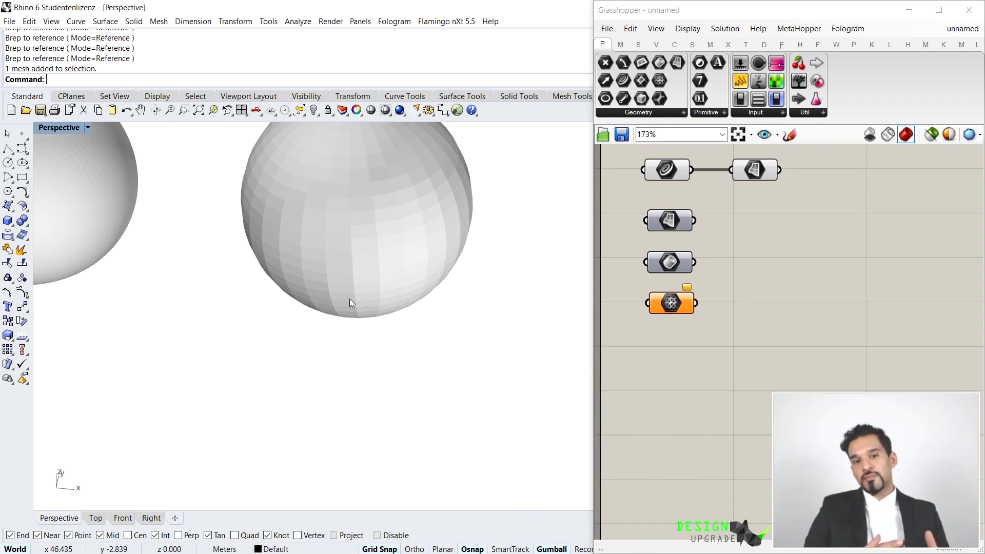
Examine the faceted mesh sphere up close by selecting a single mesh face, and clear the selection
scroll(349, 299, "down", 4)
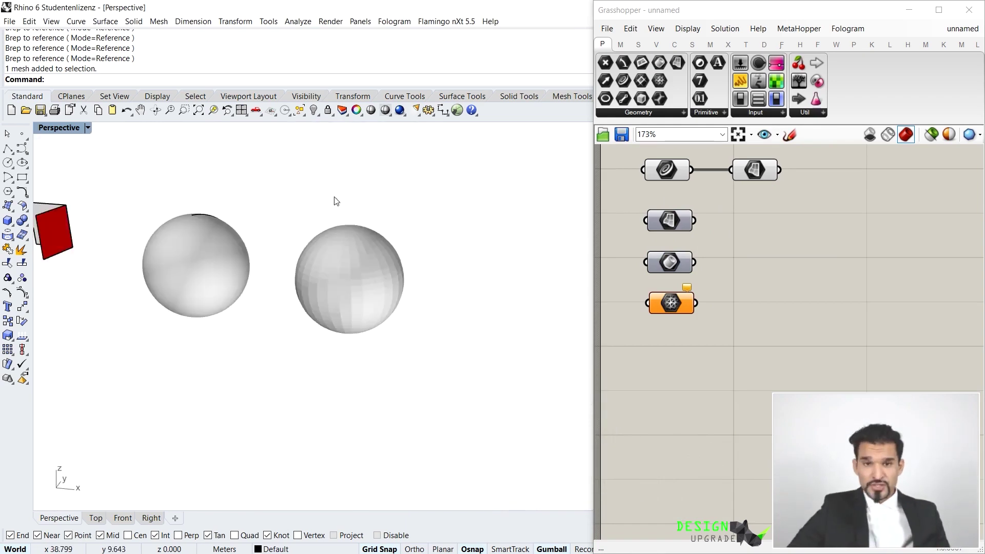
scroll(361, 257, "up", 8)
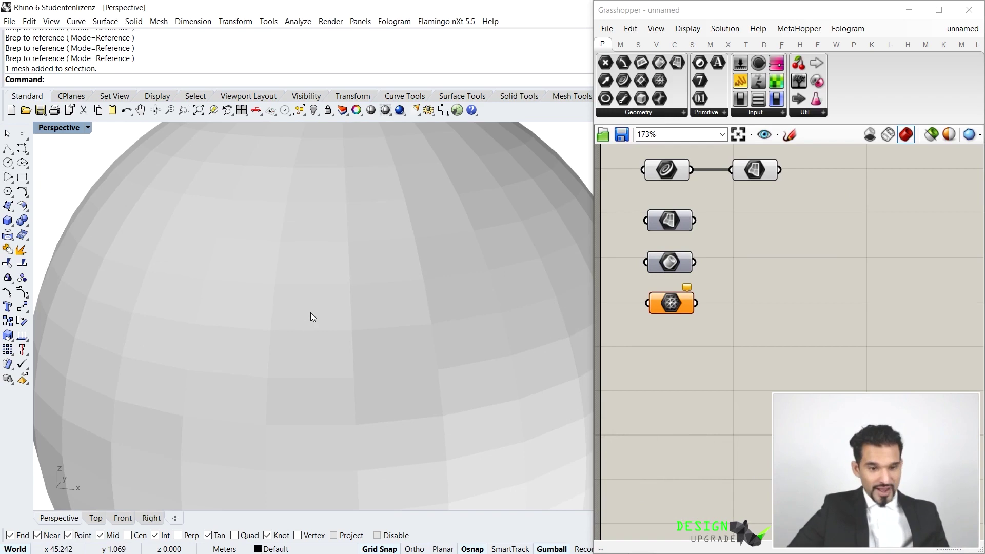
left_click(310, 314, "ctrl+shift")
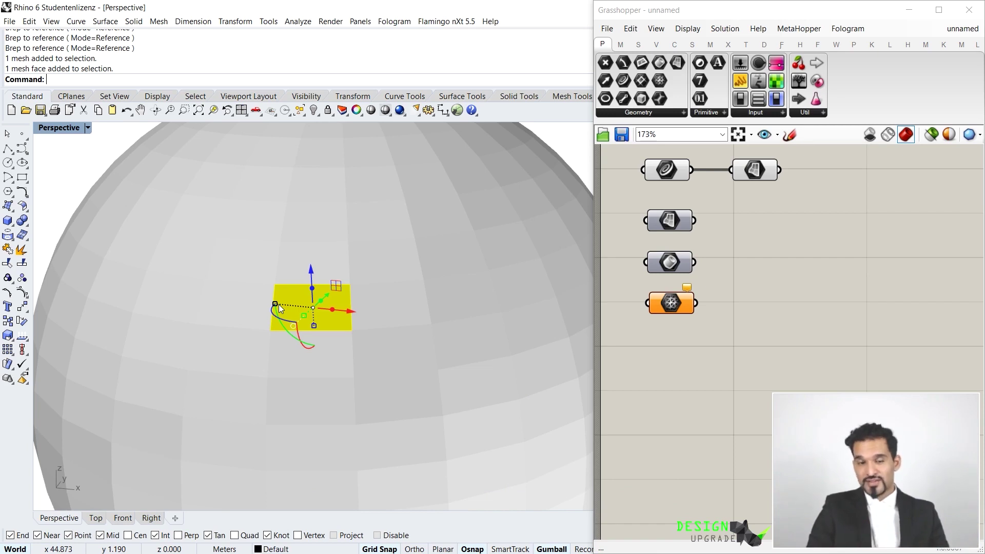
scroll(281, 290, "down", 5)
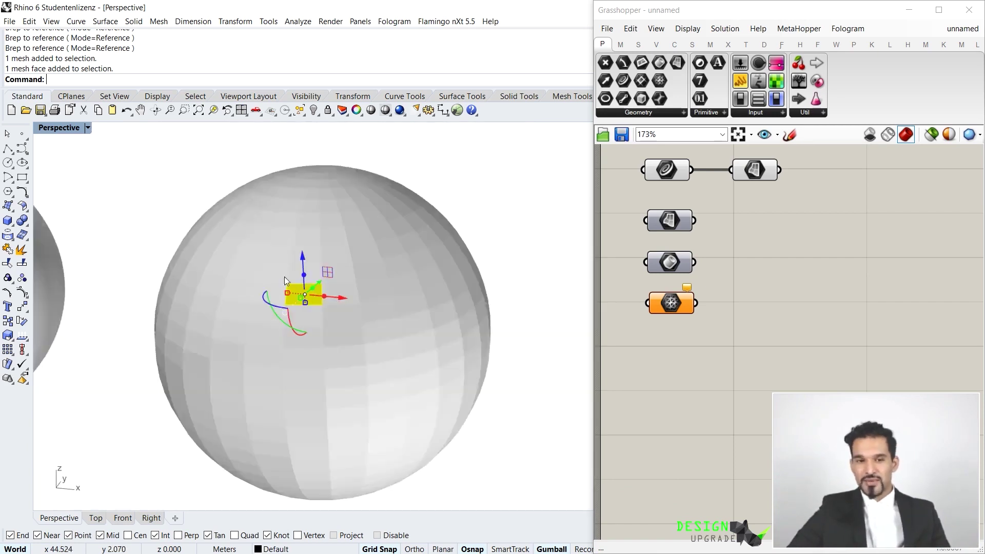
key("Escape")
Try to reference the mesh sphere as the single Brep of the Brep parameter
left_click(669, 264)
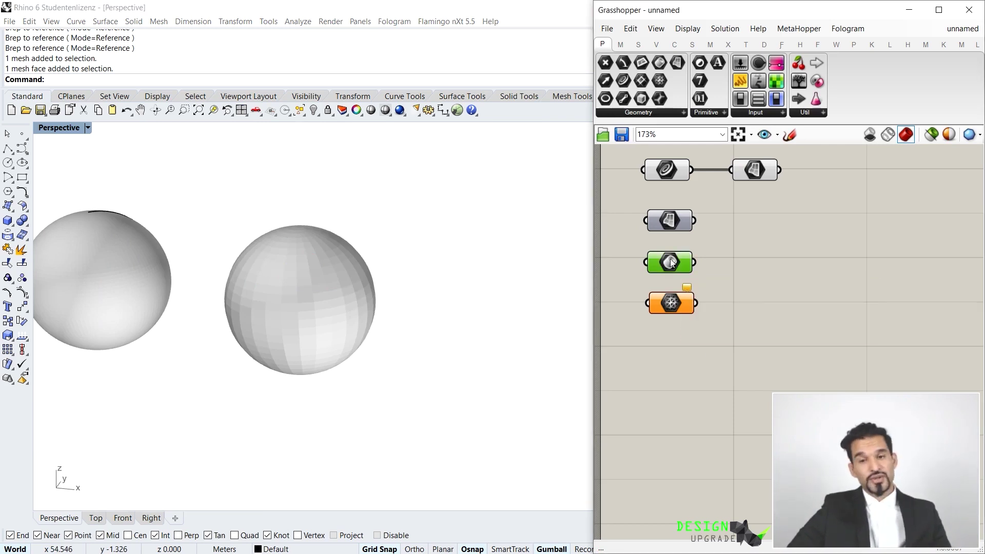
right_click(669, 264)
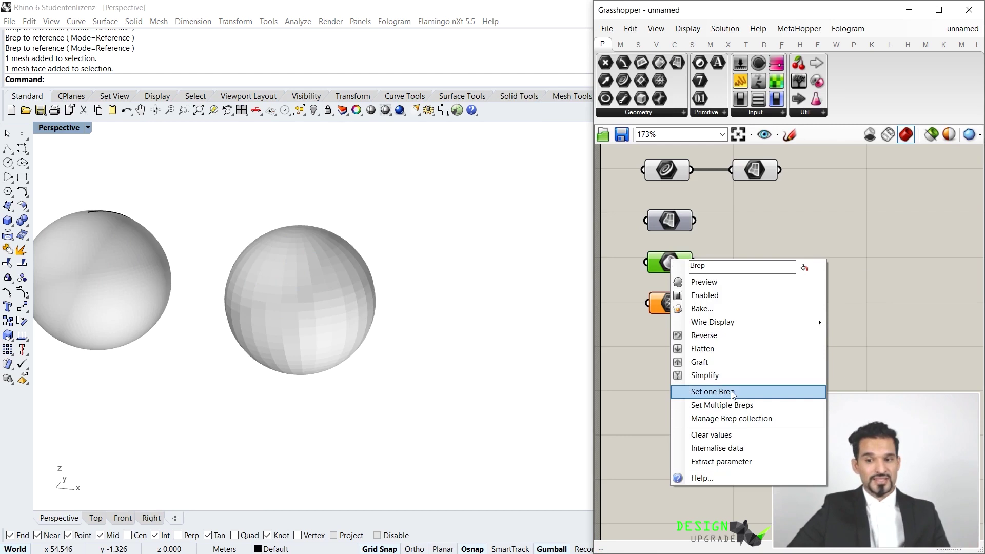
left_click(715, 391)
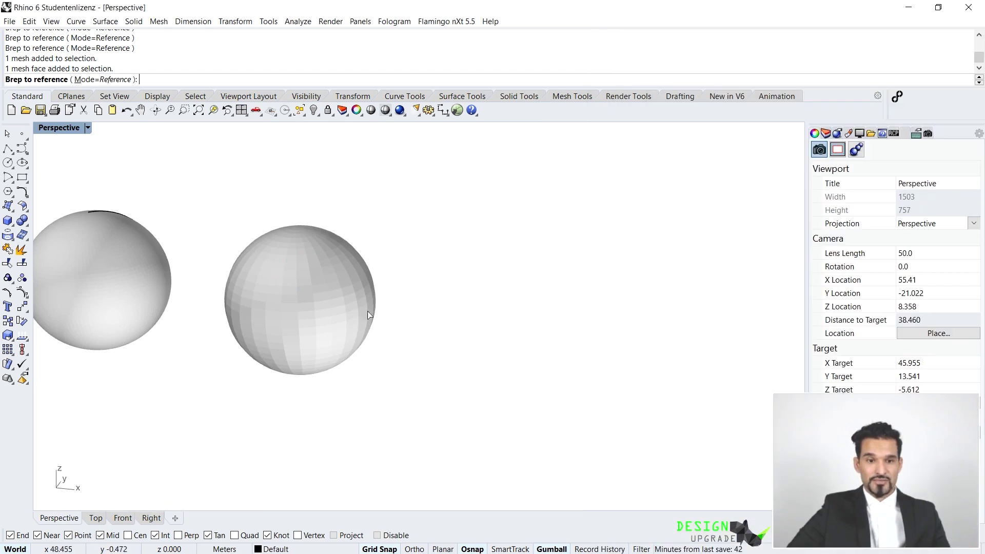
left_click(286, 295)
left_click_drag(408, 221, 226, 409)
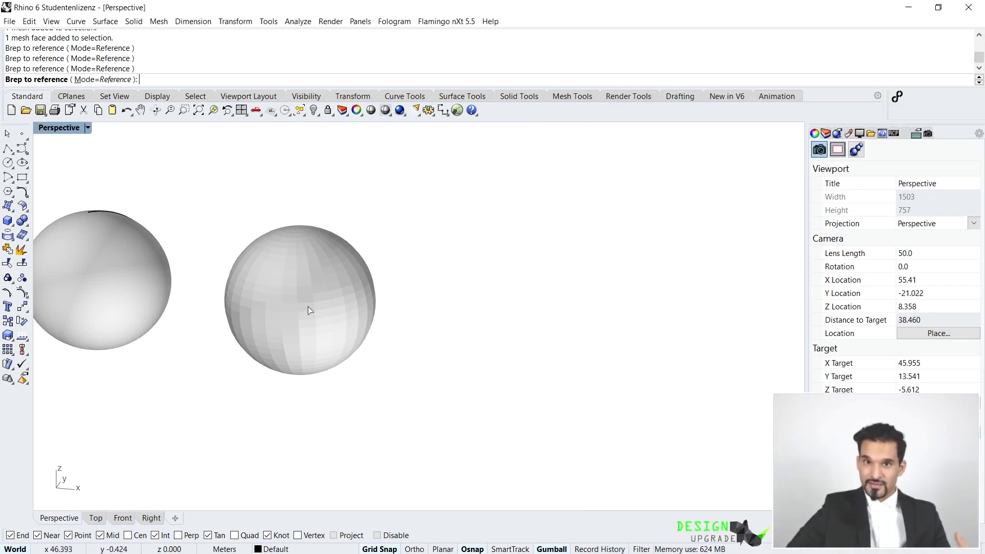
key("Return")
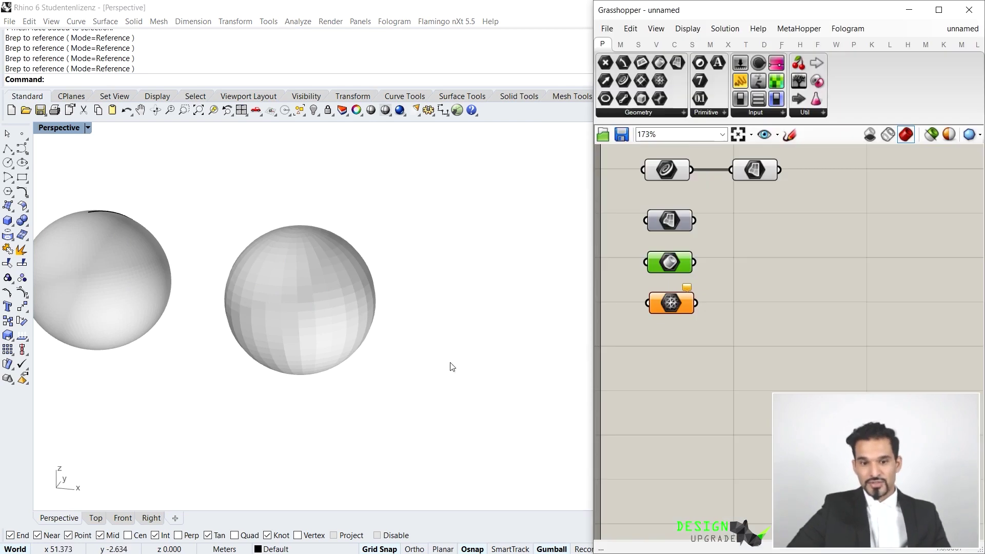
Reference the faceted mesh sphere from the Rhino viewport in the Mesh parameter
right_click(673, 303)
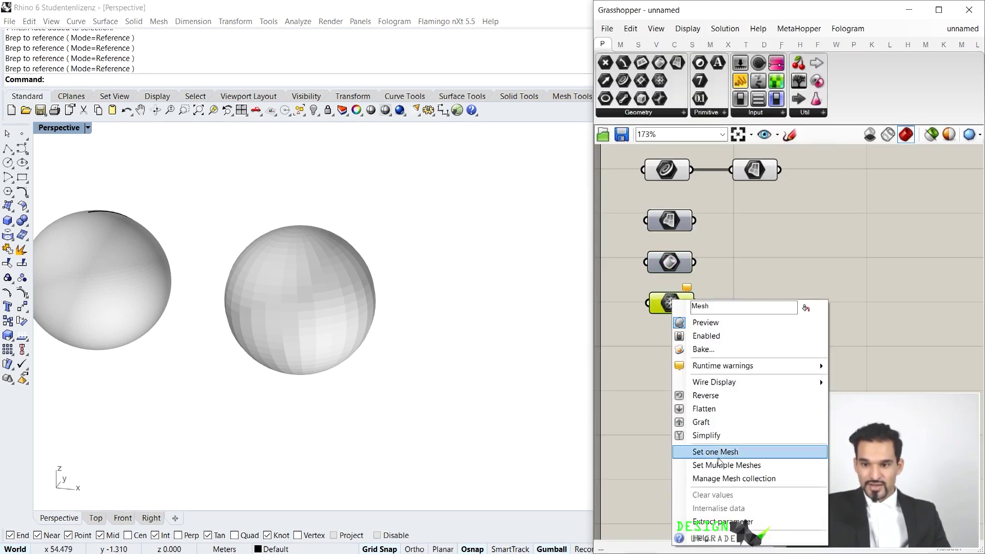
left_click(705, 450)
left_click(323, 288)
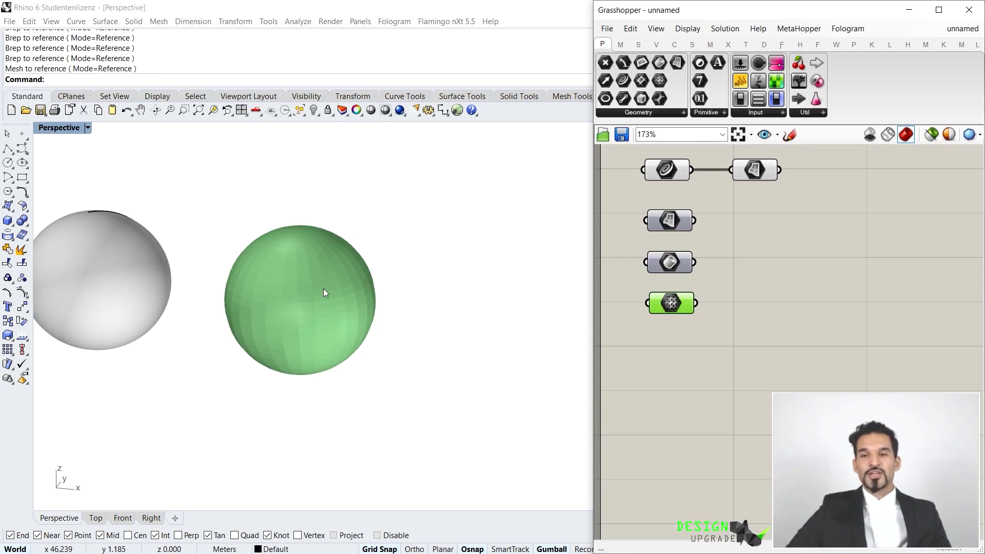
Align the centres of the curve, Surface, Brep and Mesh parameters in a single column on the canvas
left_click(743, 294)
mouse_move(674, 179)
left_mouse_down()
mouse_move(678, 196)
mouse_move(689, 190)
left_mouse_up()
left_click_drag(739, 175, 666, 310)
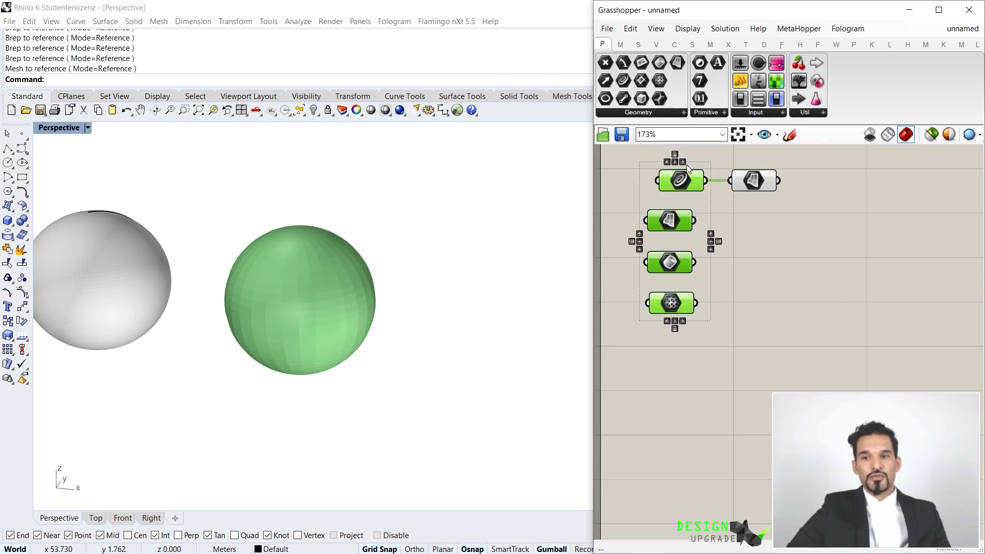
left_click(675, 162)
scroll(448, 321, "down", 10)
scroll(287, 331, "up", 1)
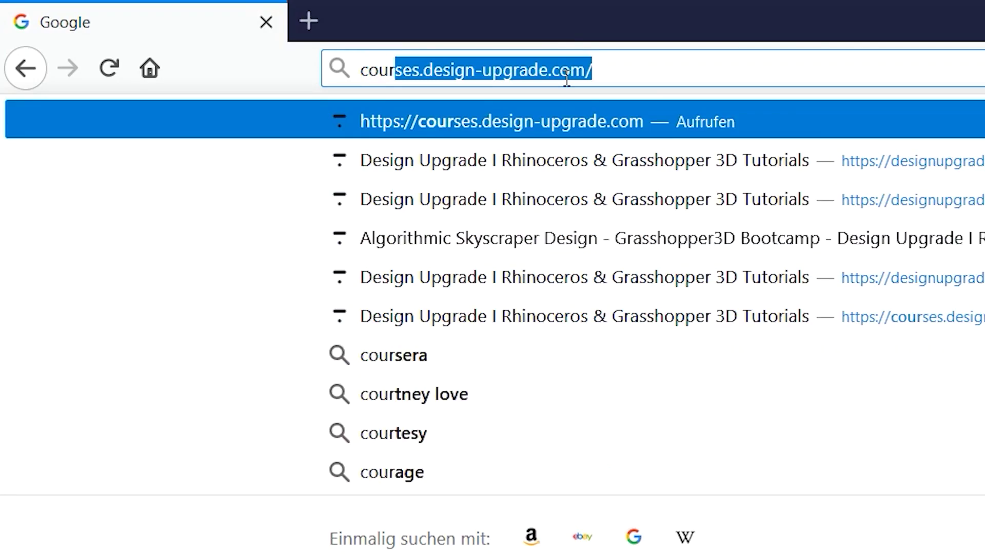
In the web browser, open courses.design-upgrade.com and look through its home page
type("ses.design-upgrade.com")
key("Return")
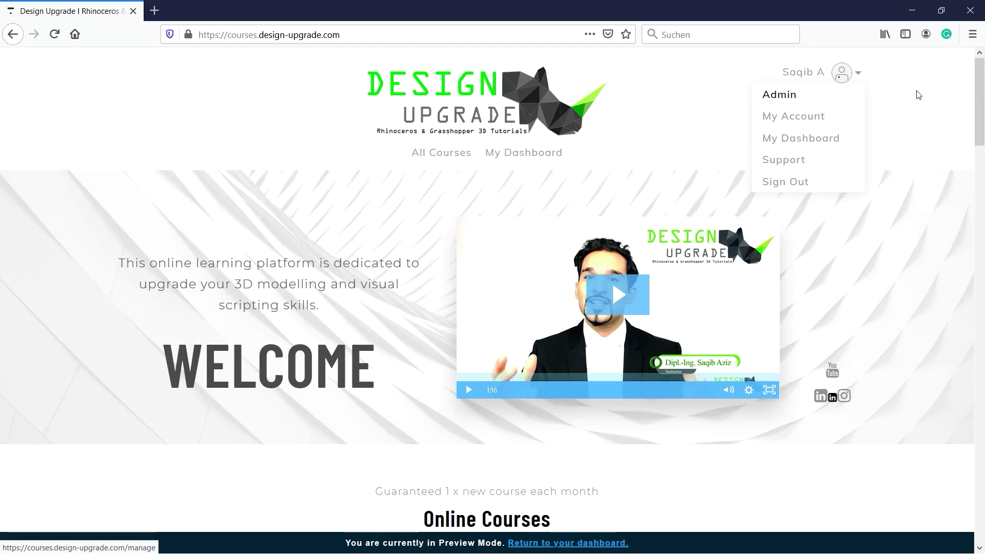
scroll(504, 281, "down", 5)
scroll(504, 281, "down", 10)
scroll(645, 403, "up", 2)
scroll(646, 403, "up", 6)
Open the All Access Membership - Professional page and look through the courses it includes
left_click(231, 400)
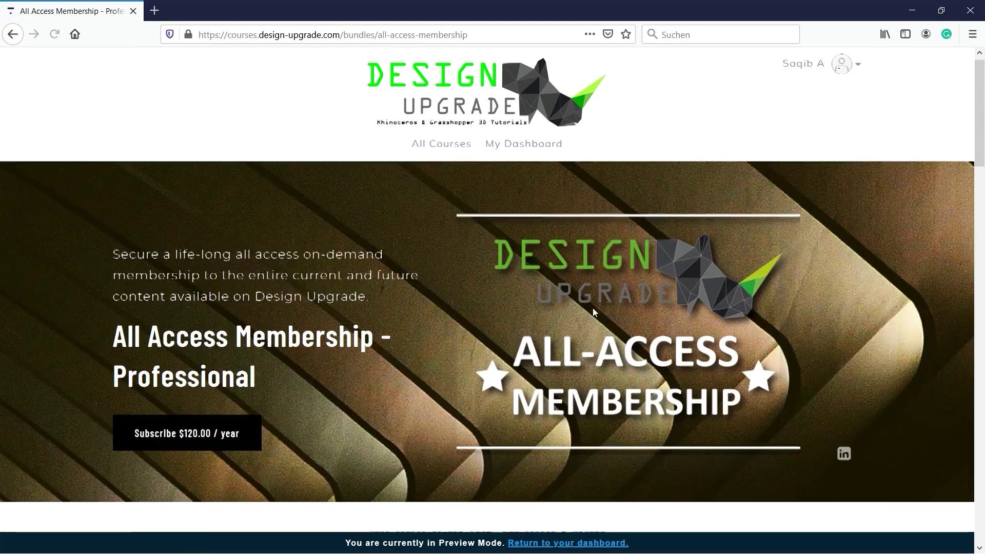
scroll(558, 298, "down", 20)
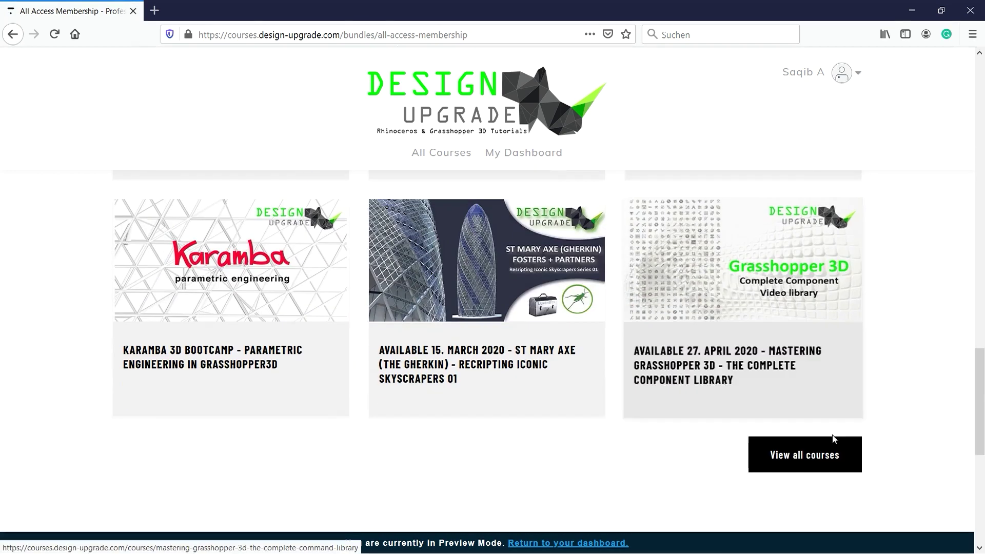
left_click(811, 455)
scroll(811, 455, "up", 5)
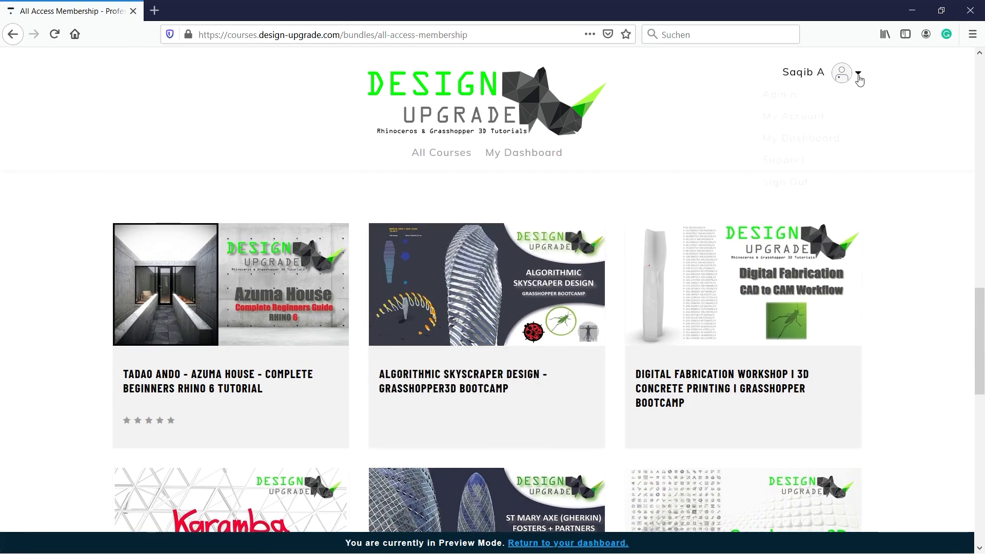
Open the Algorithmic Skyscraper Design - Grasshopper3D Bootcamp from My courses and skim through its Course Overview video
scroll(613, 330, "down", 4)
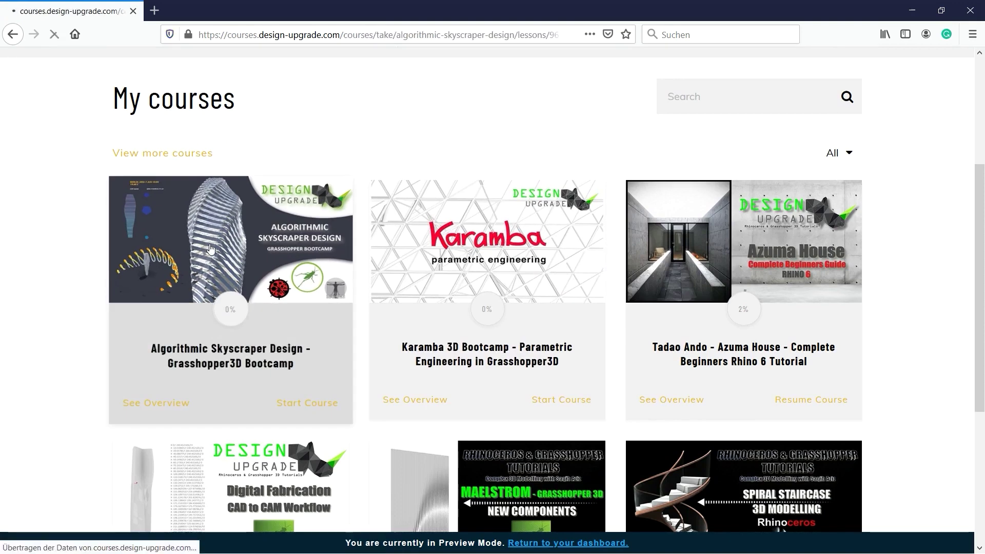
left_click(230, 308)
left_click(273, 484)
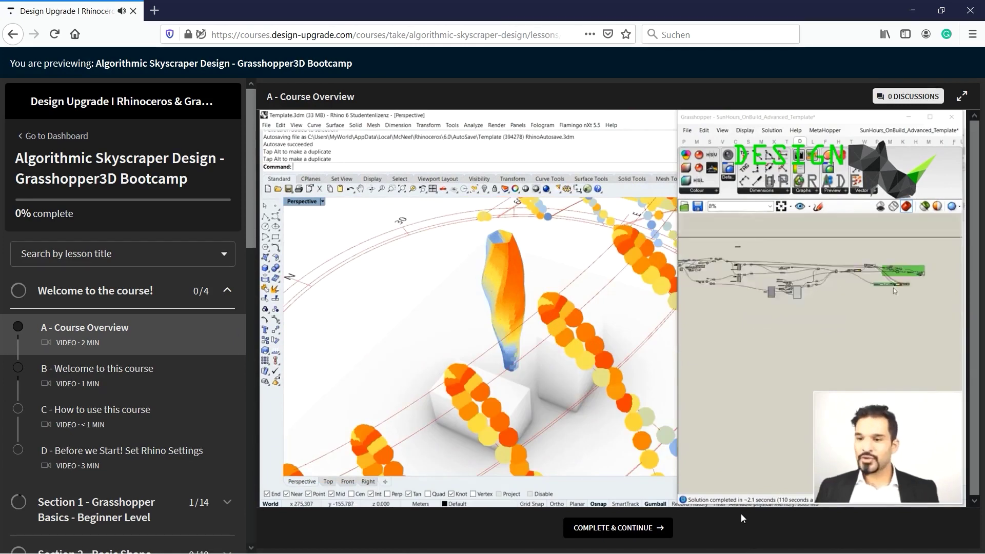
left_click(627, 497)
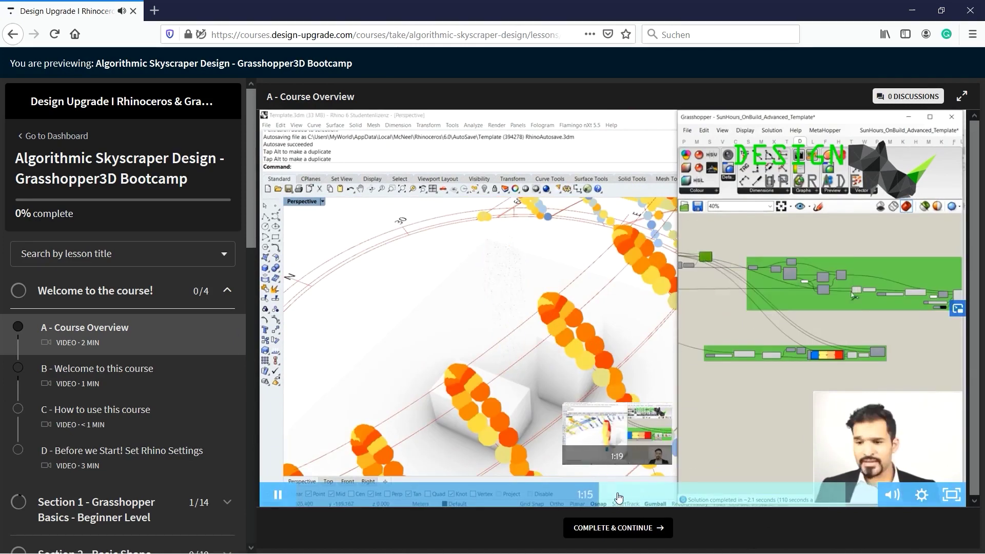
left_click_drag(627, 497, 698, 497)
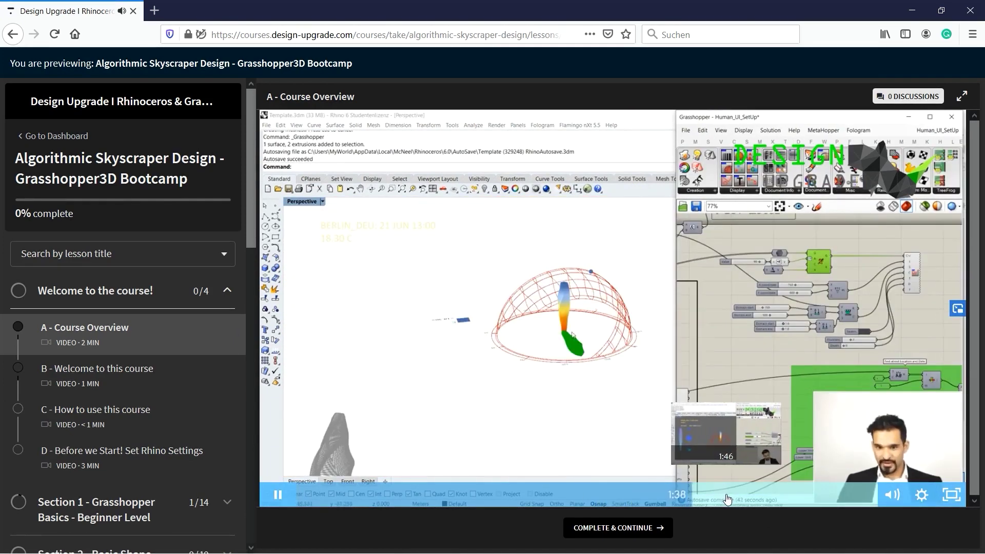
left_click(771, 503)
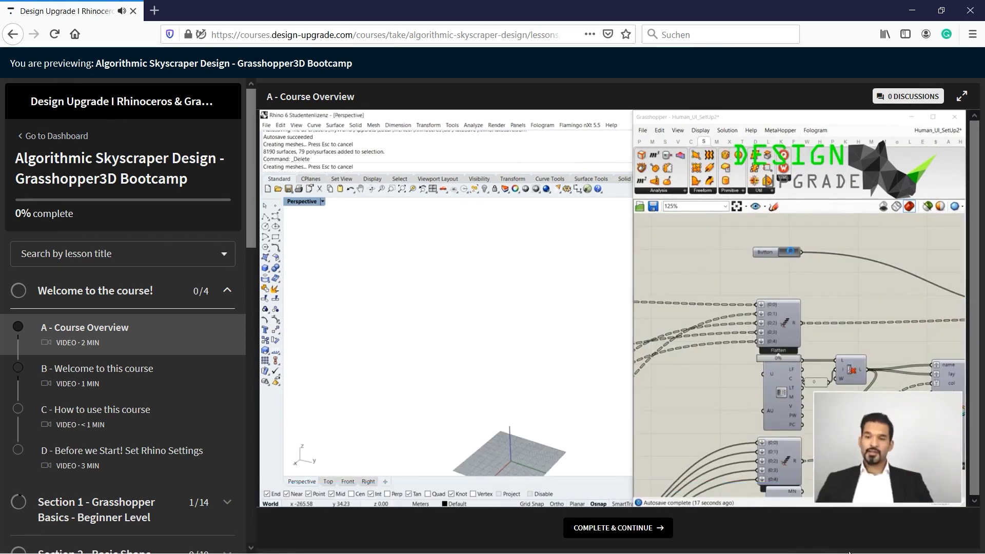